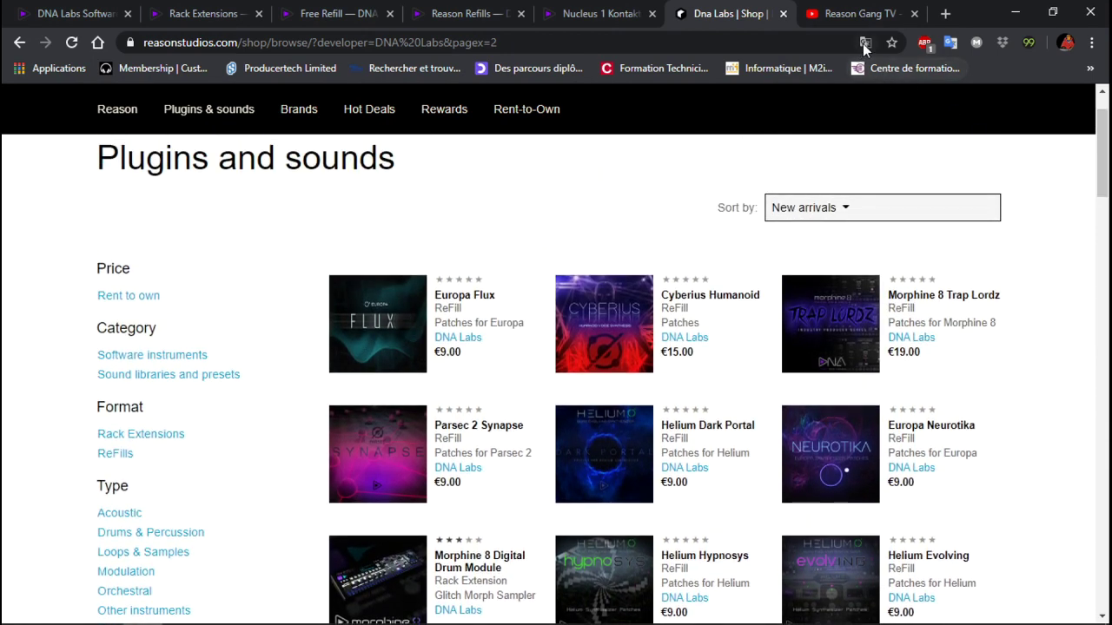
Look through the uploaded videos on the Reason Gang TV YouTube channel
{"action": "left_click", "coordinate": [850, 11]}
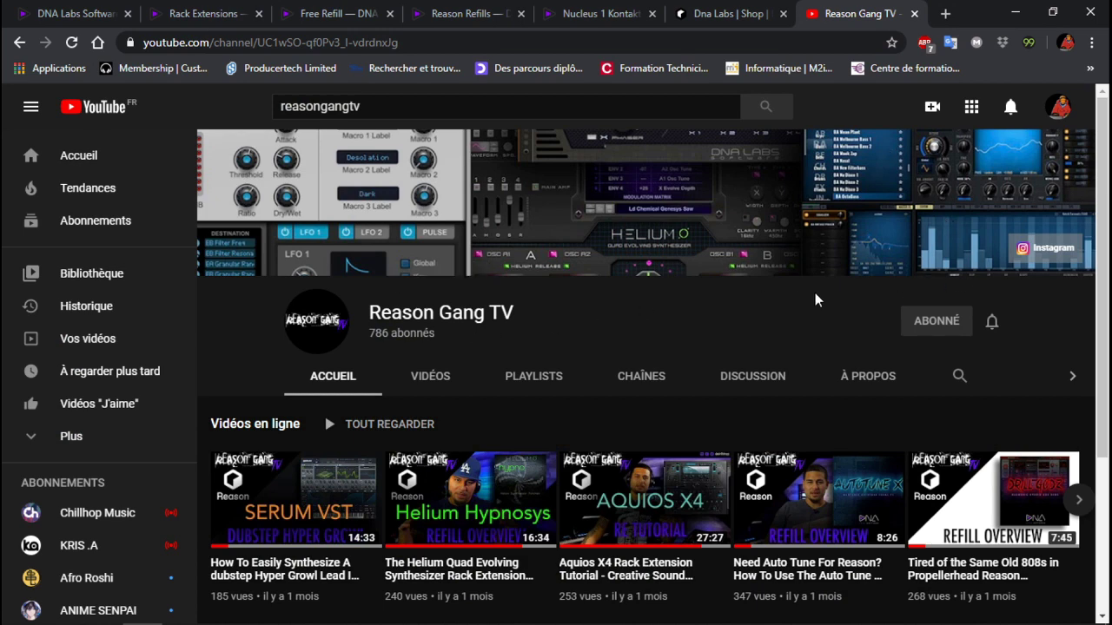
{"action": "left_click_drag", "start_coordinate": [1103, 198], "coordinate": [1109, 321]}
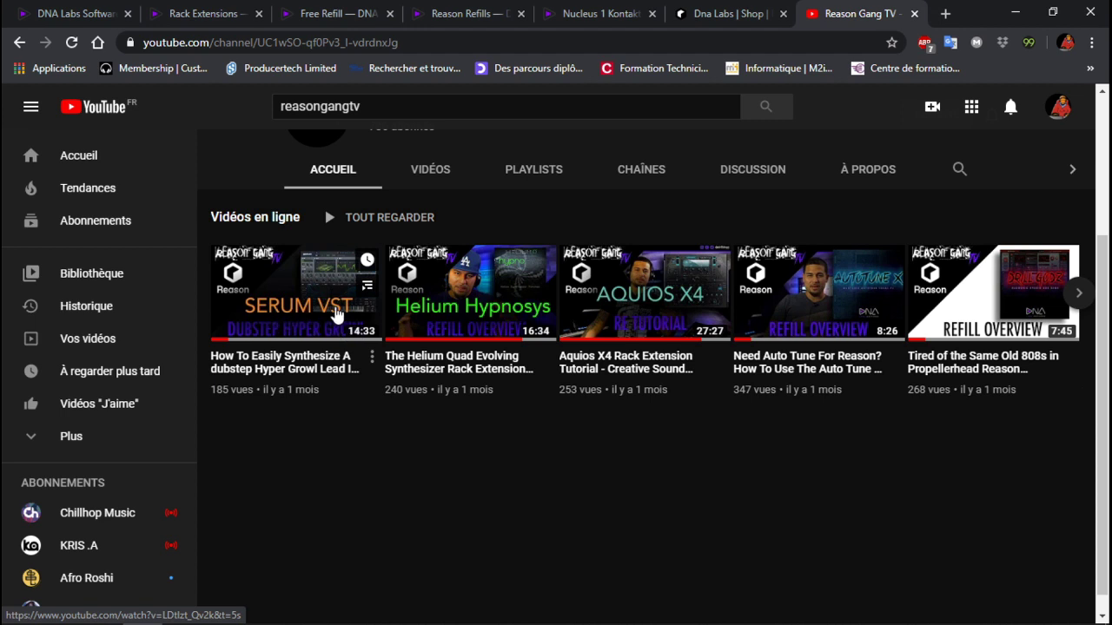
{"action": "left_click_drag", "start_coordinate": [1108, 268], "coordinate": [1107, 289]}
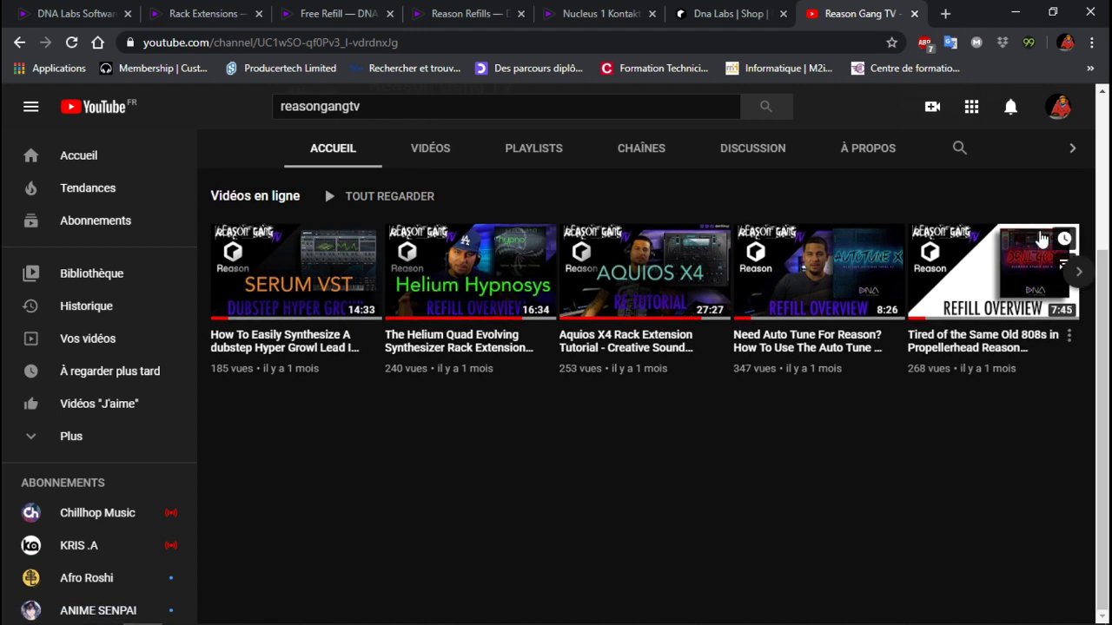
{"action": "left_click", "coordinate": [424, 153]}
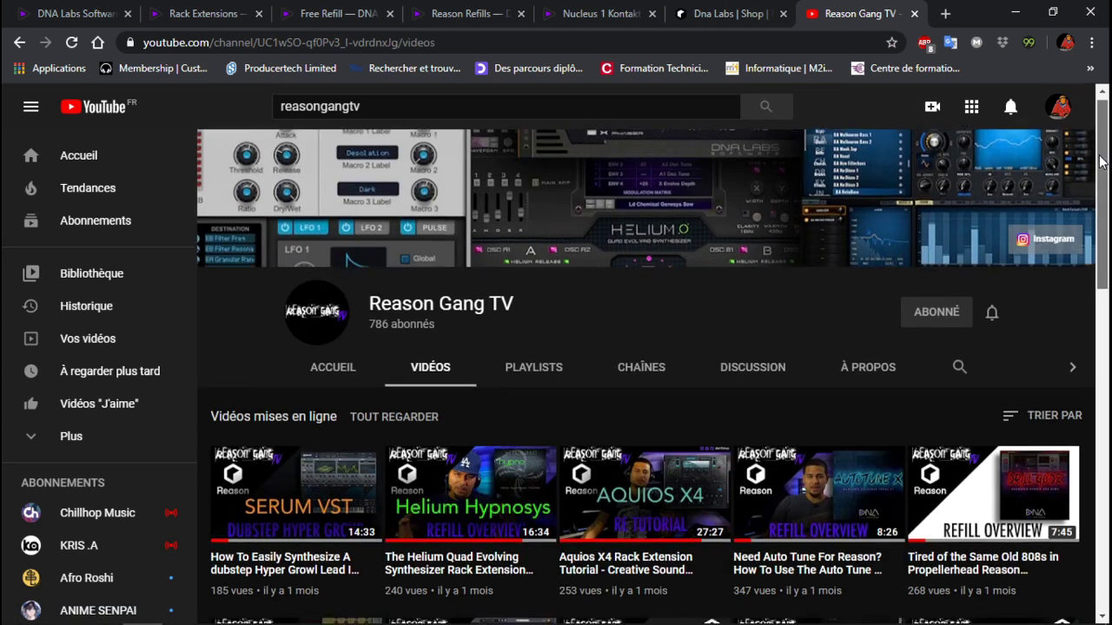
{"action": "left_click_drag", "start_coordinate": [1101, 162], "coordinate": [1099, 377]}
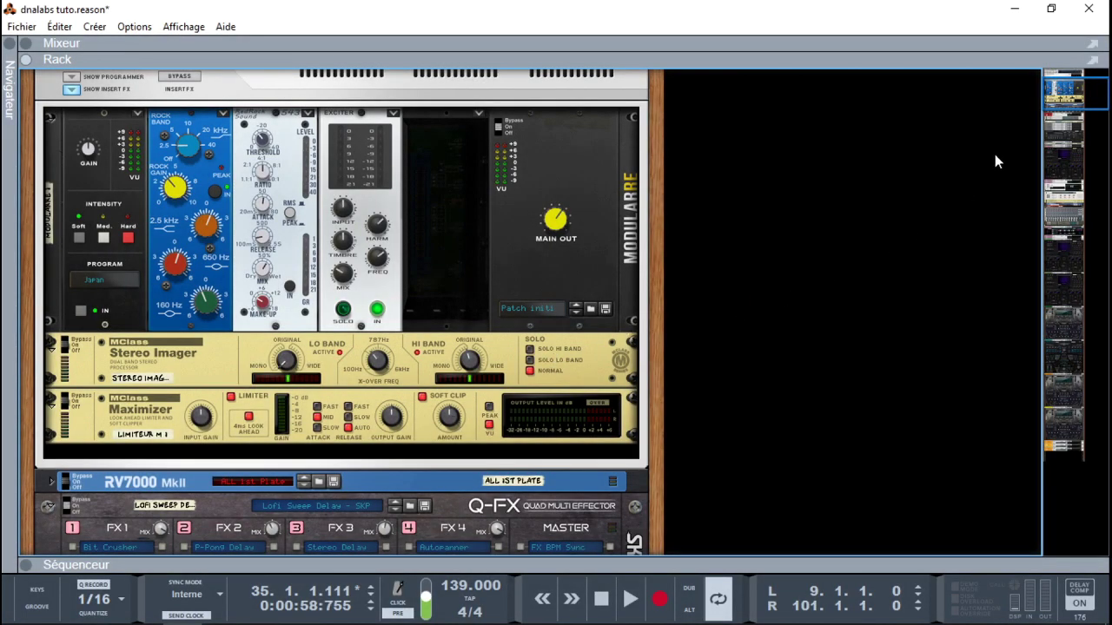
In Reason, reveal the sequencer and play the song from the left locator with the Drum Set 1 track soloed
{"action": "left_click_drag", "start_coordinate": [1077, 91], "coordinate": [1077, 139]}
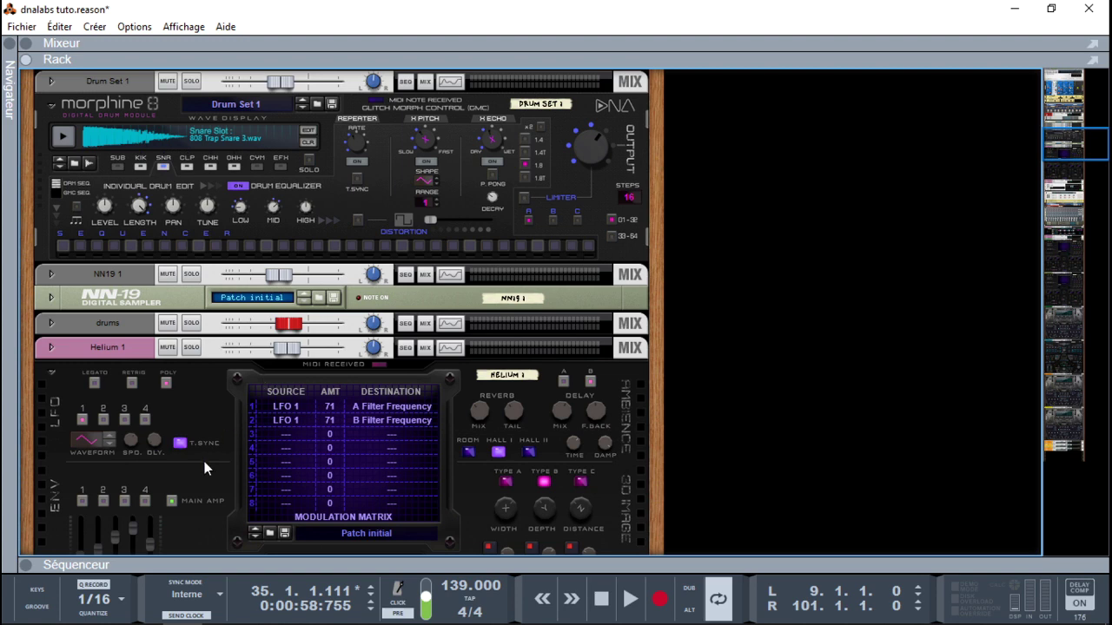
{"action": "left_click", "coordinate": [26, 564]}
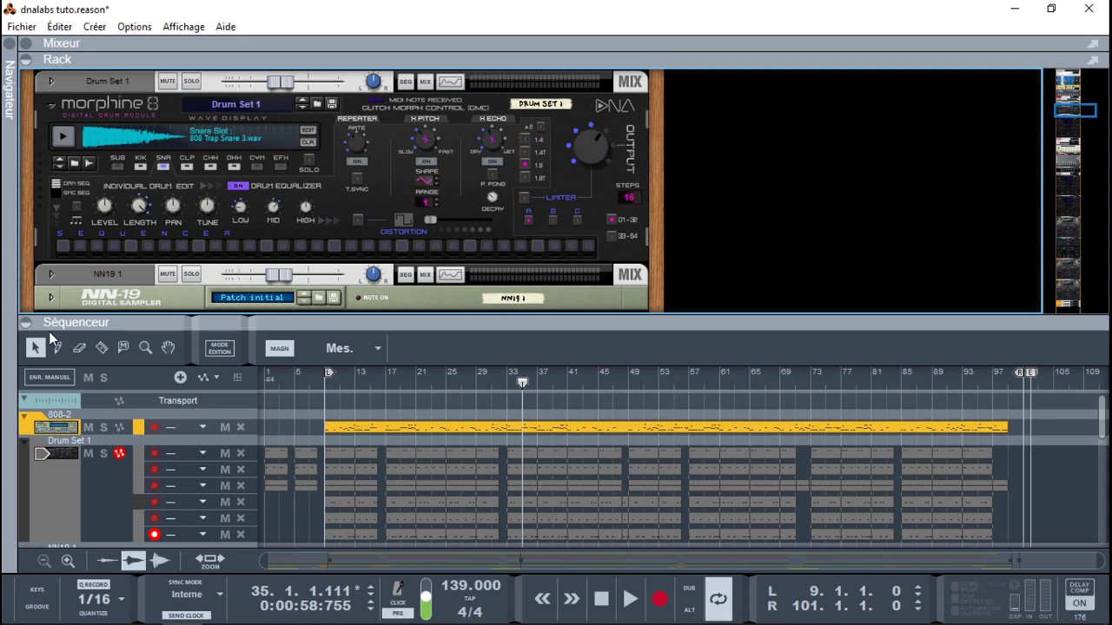
{"action": "key", "text": "KP_1"}
{"action": "key", "text": "space"}
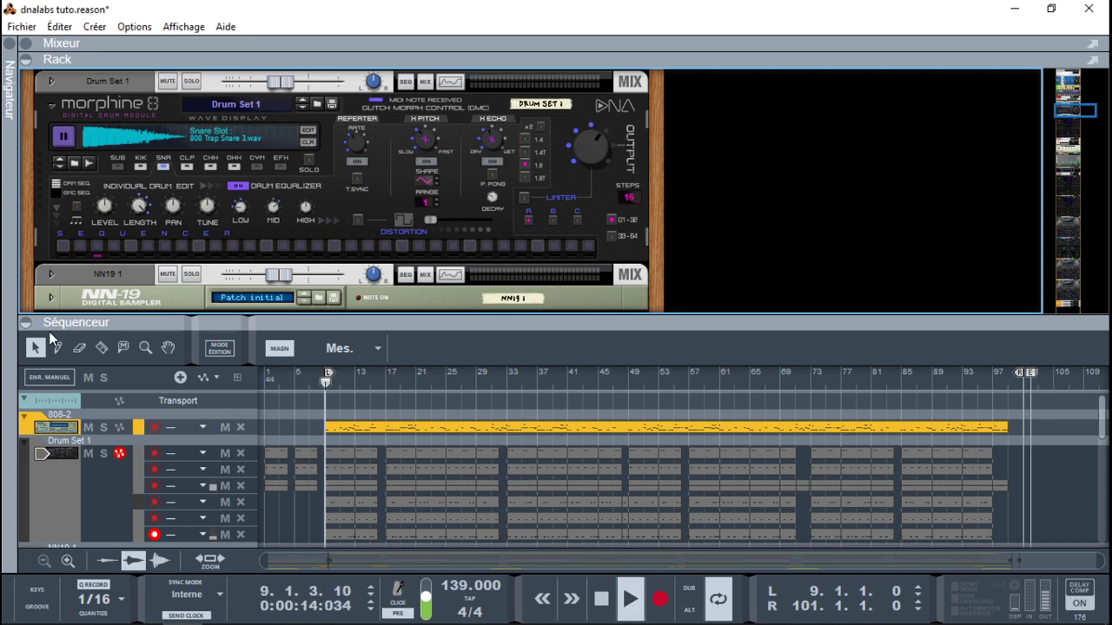
{"action": "left_click", "coordinate": [101, 454]}
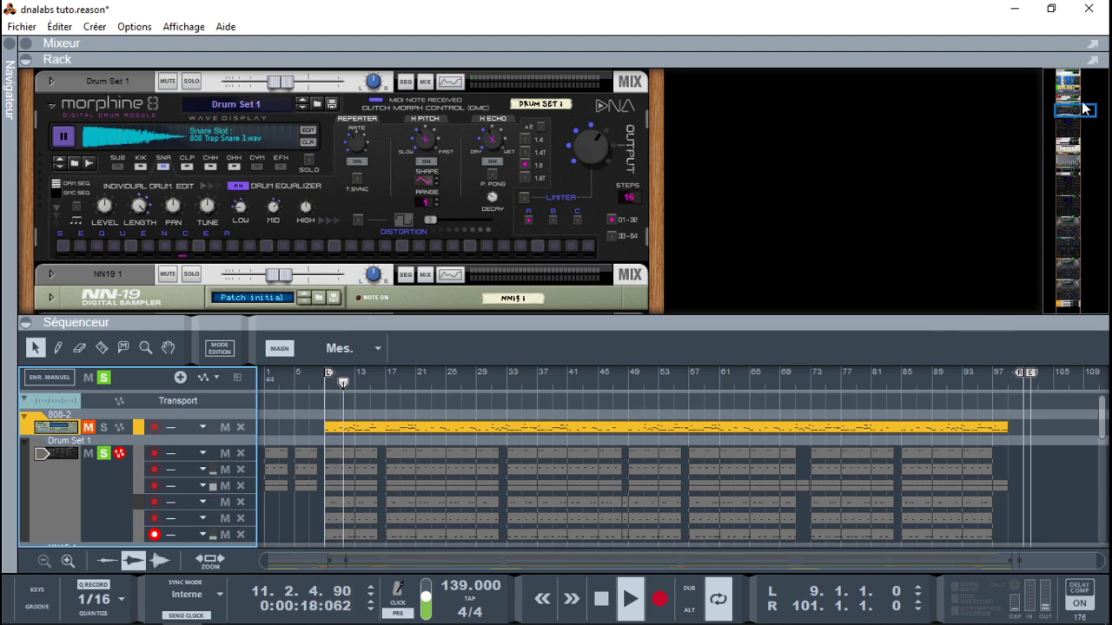
Examine the front and rear panels of the Morphine 8 drum module, including its individual output cabling
{"action": "mouse_move", "coordinate": [1077, 109]}
{"action": "left_mouse_down"}
{"action": "mouse_move", "coordinate": [1077, 120]}
{"action": "mouse_move", "coordinate": [1077, 107]}
{"action": "left_mouse_up"}
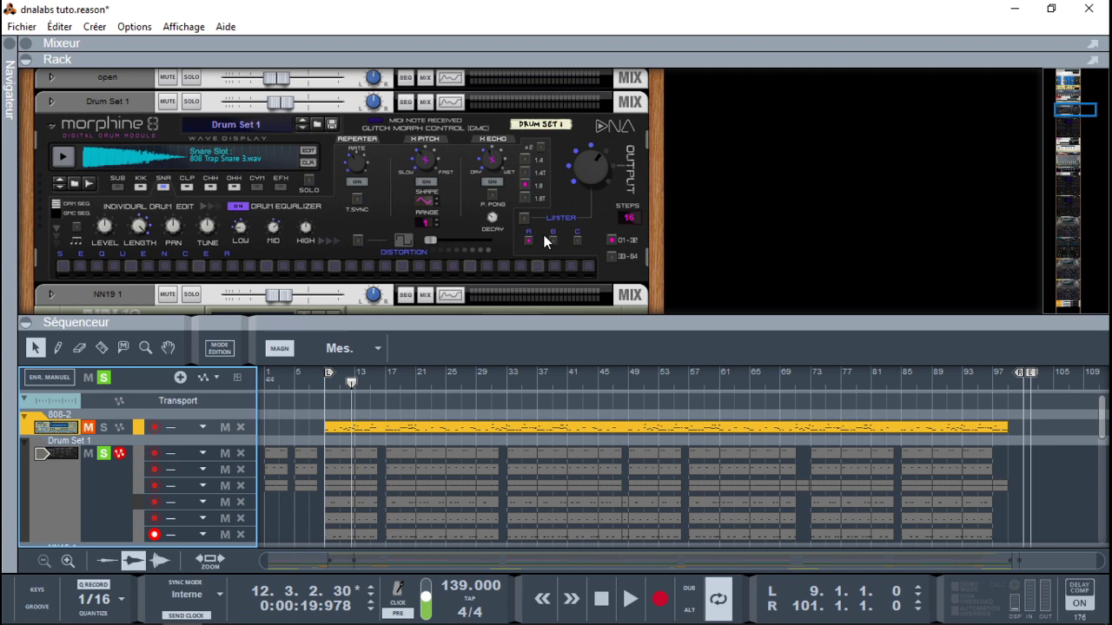
{"action": "key", "text": "Tab"}
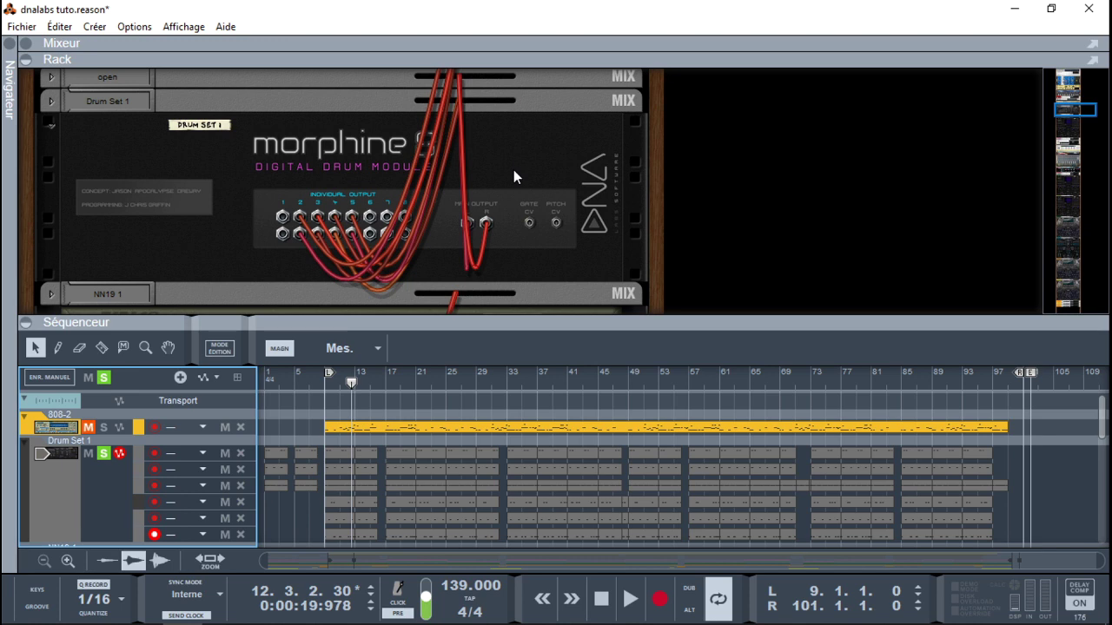
{"action": "key", "text": "Tab"}
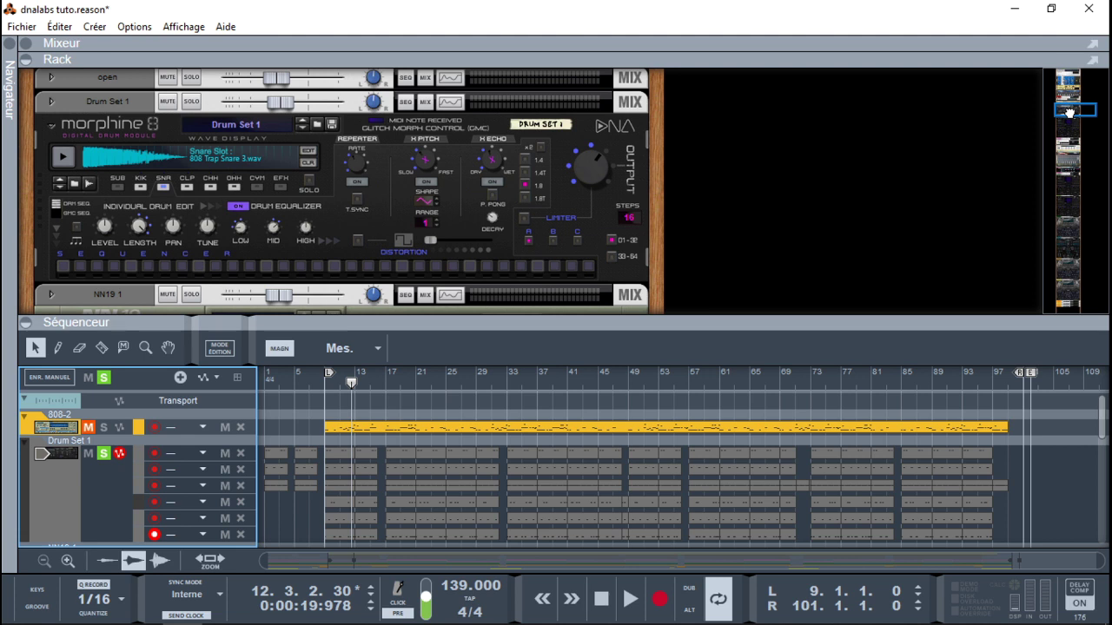
Select the Helium 1 track and hide the sequencer to show its synthesizer in the full-height rack
{"action": "left_click_drag", "start_coordinate": [1069, 112], "coordinate": [1069, 114]}
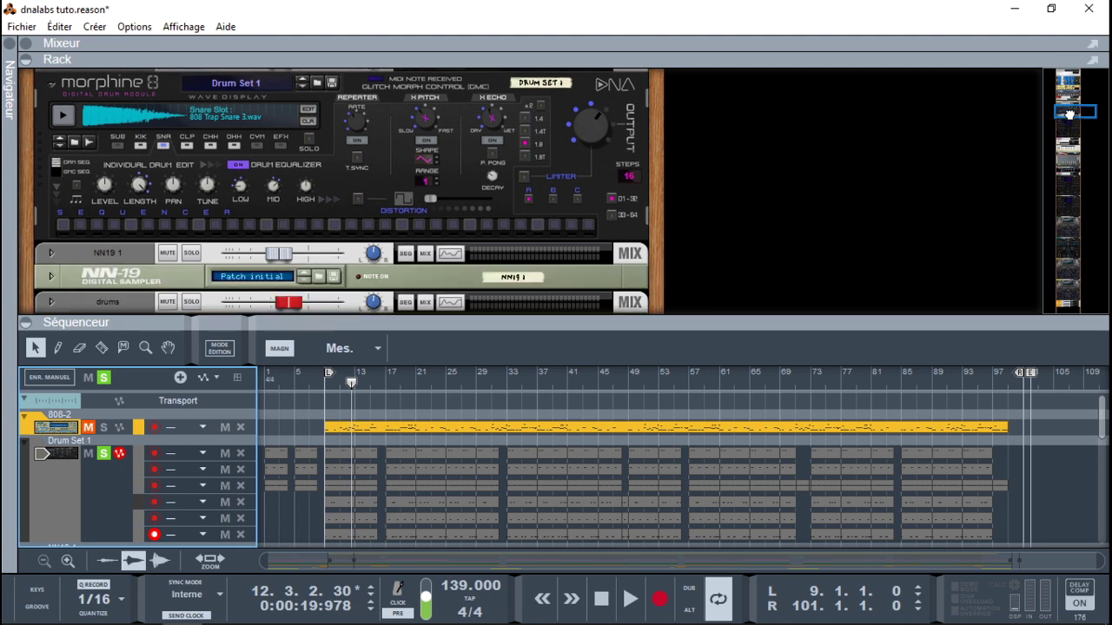
{"action": "left_click_drag", "start_coordinate": [1069, 113], "coordinate": [1069, 122]}
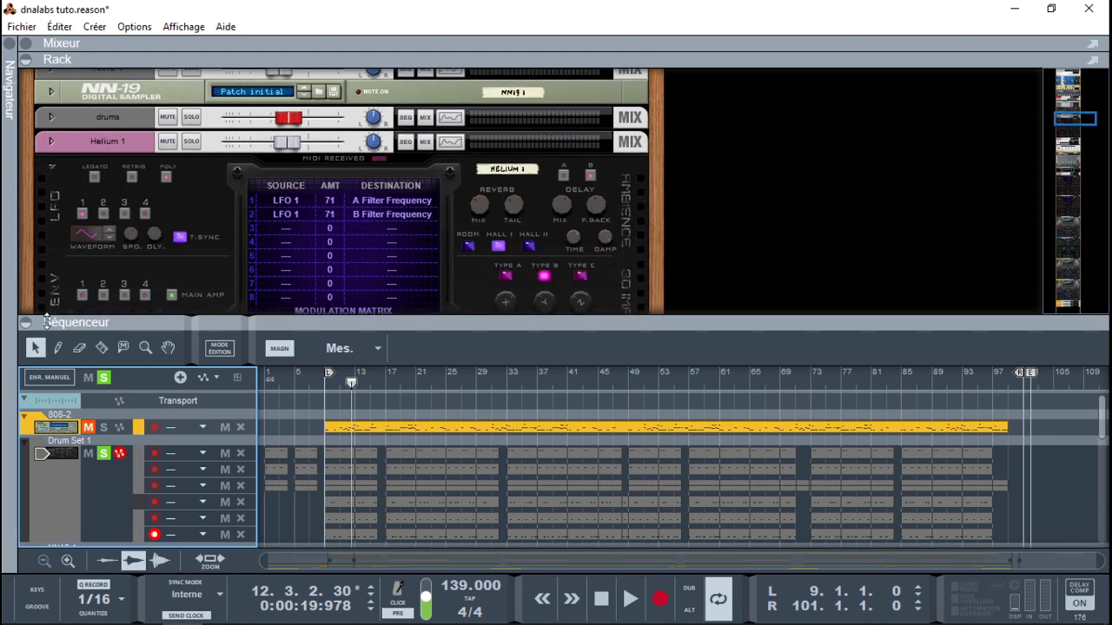
{"action": "left_click_drag", "start_coordinate": [1101, 431], "coordinate": [1099, 460]}
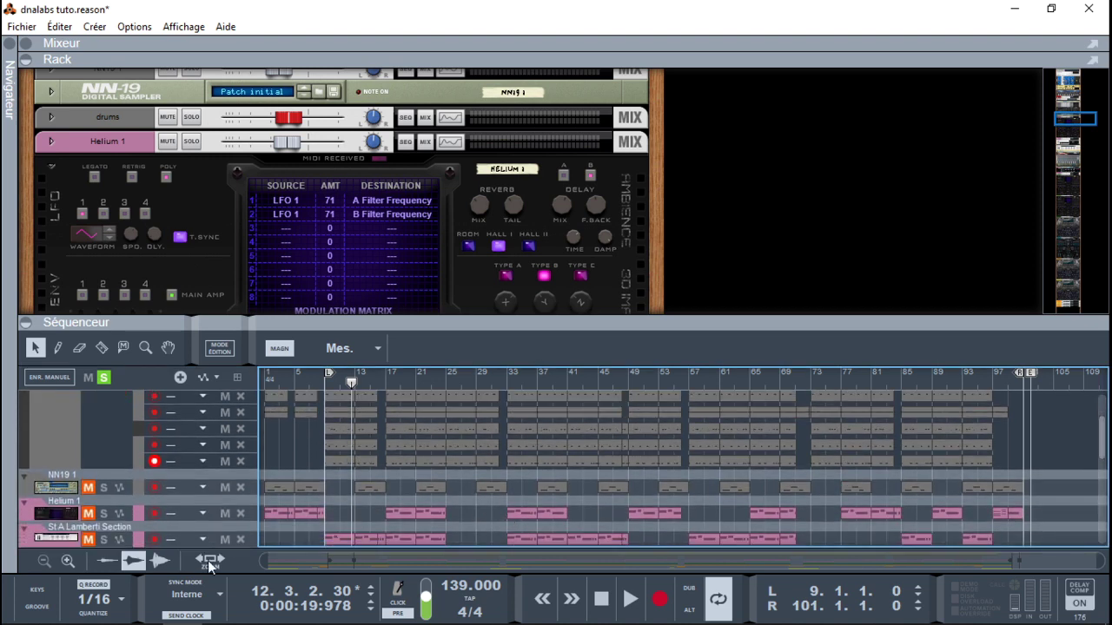
{"action": "left_click", "coordinate": [37, 517]}
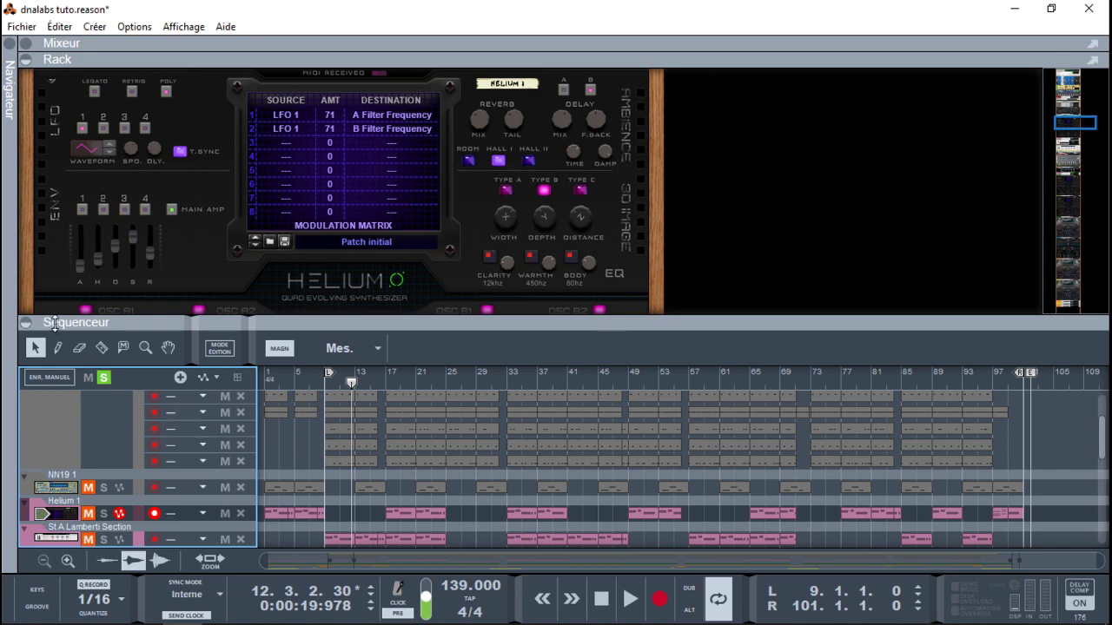
{"action": "left_click", "coordinate": [29, 325]}
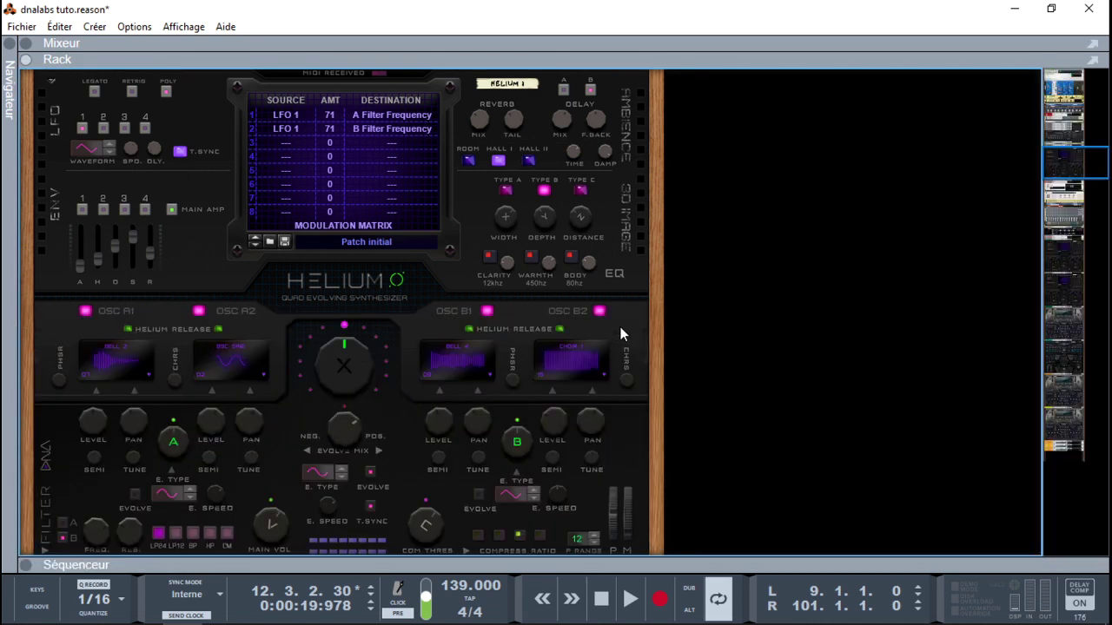
{"action": "left_click_drag", "start_coordinate": [1068, 154], "coordinate": [1067, 153]}
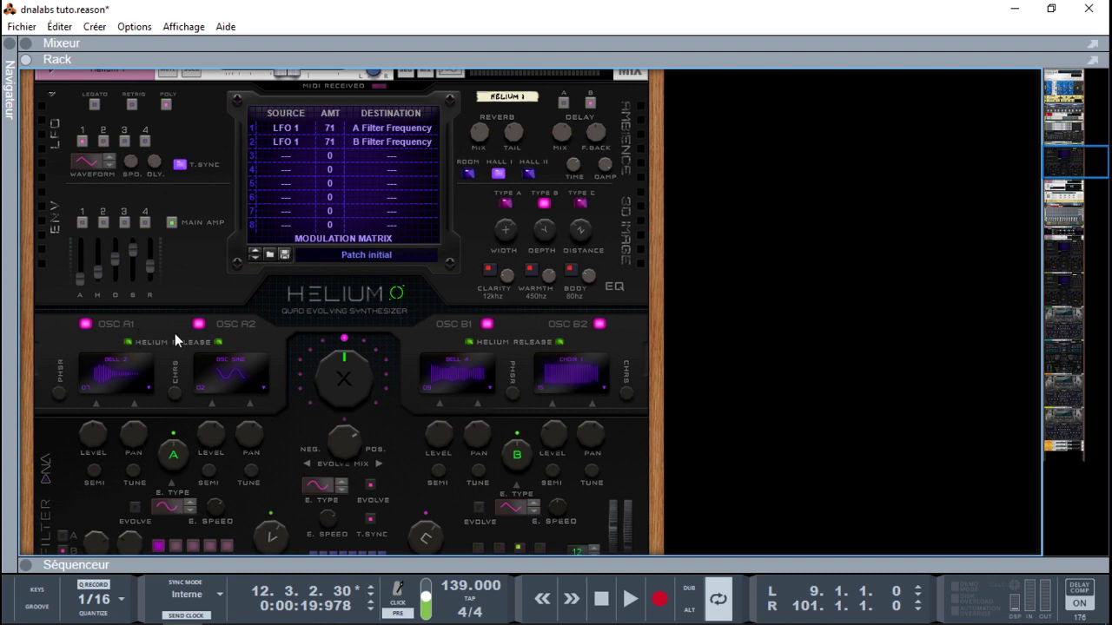
Review the sound choices for oscillator A1 and the front-panel controls of the Helium synthesizer
{"action": "left_click", "coordinate": [149, 395]}
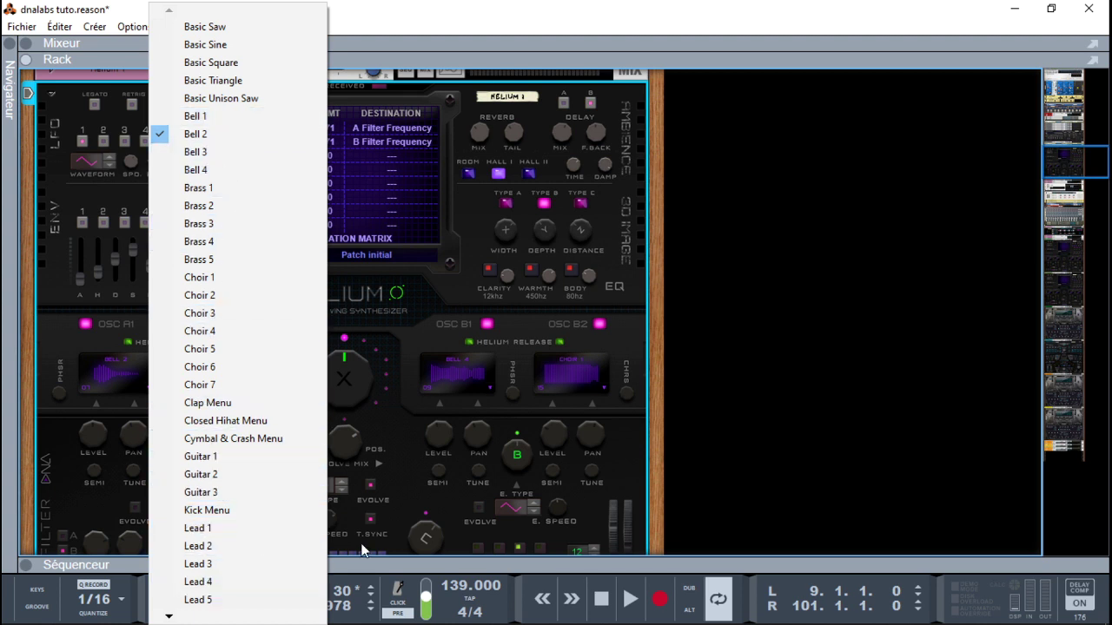
{"action": "left_click", "coordinate": [434, 322]}
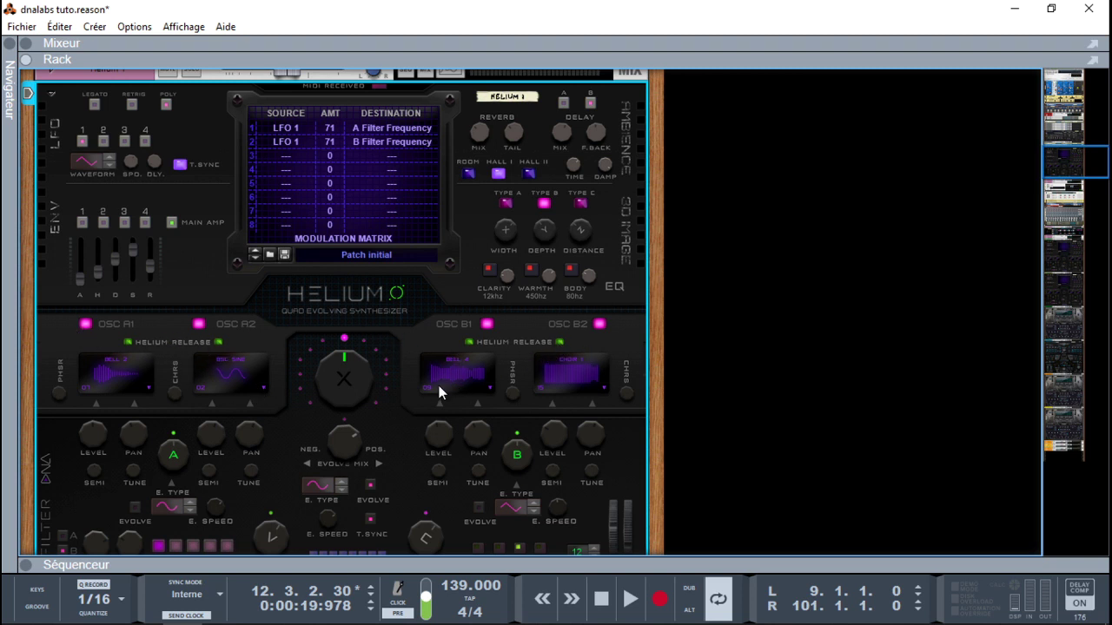
{"action": "left_click_drag", "start_coordinate": [1072, 163], "coordinate": [1070, 169]}
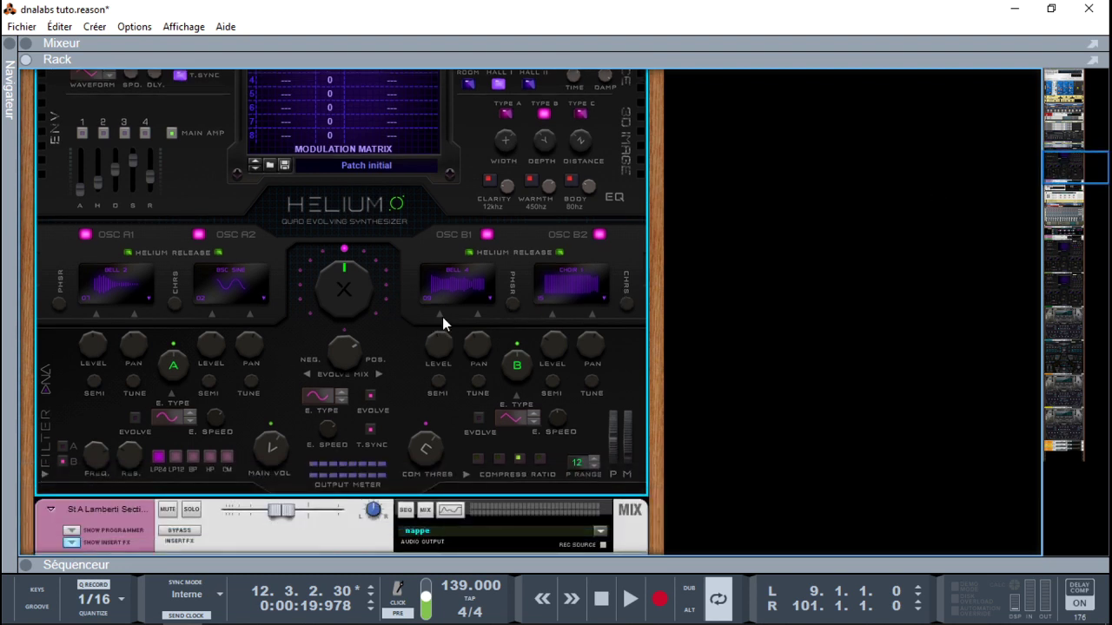
{"action": "left_click_drag", "start_coordinate": [1072, 179], "coordinate": [1072, 174]}
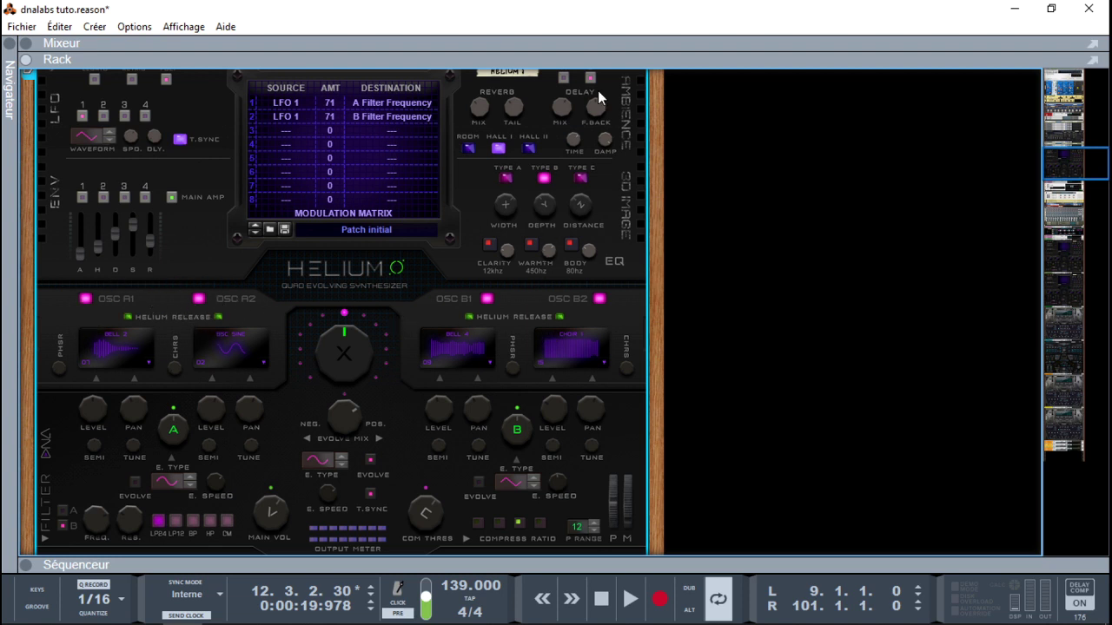
Examine the Helium synthesizer's rear panel with its main and quad outputs, release controls and pitch envelope
{"action": "left_click", "coordinate": [488, 298]}
{"action": "left_click_drag", "start_coordinate": [1066, 168], "coordinate": [1066, 167]}
{"action": "key", "text": "Tab"}
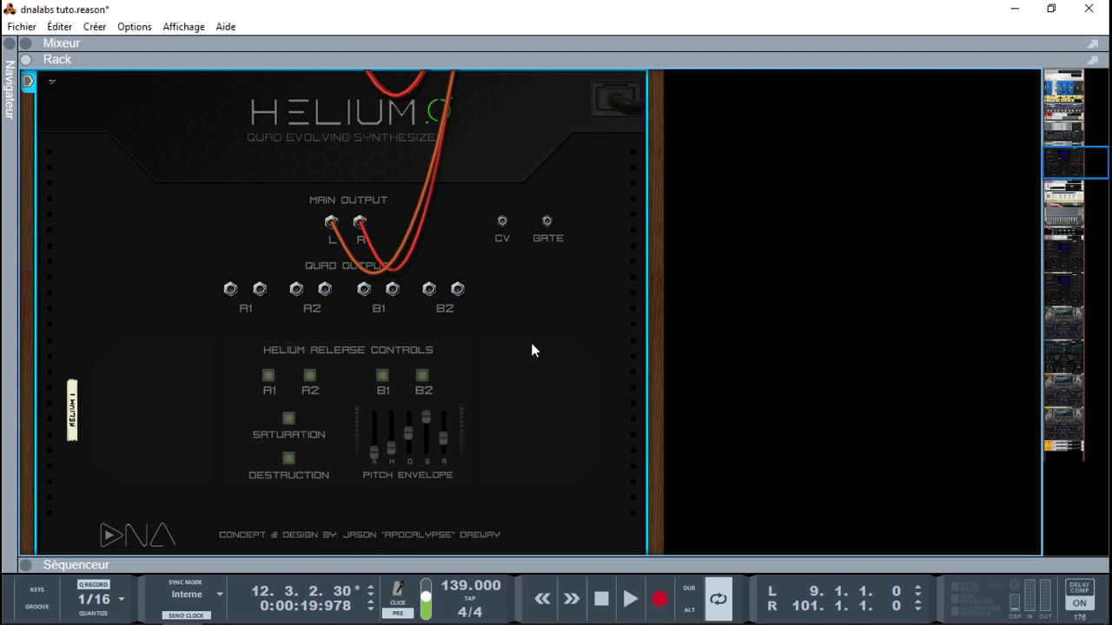
{"action": "key", "text": "Tab"}
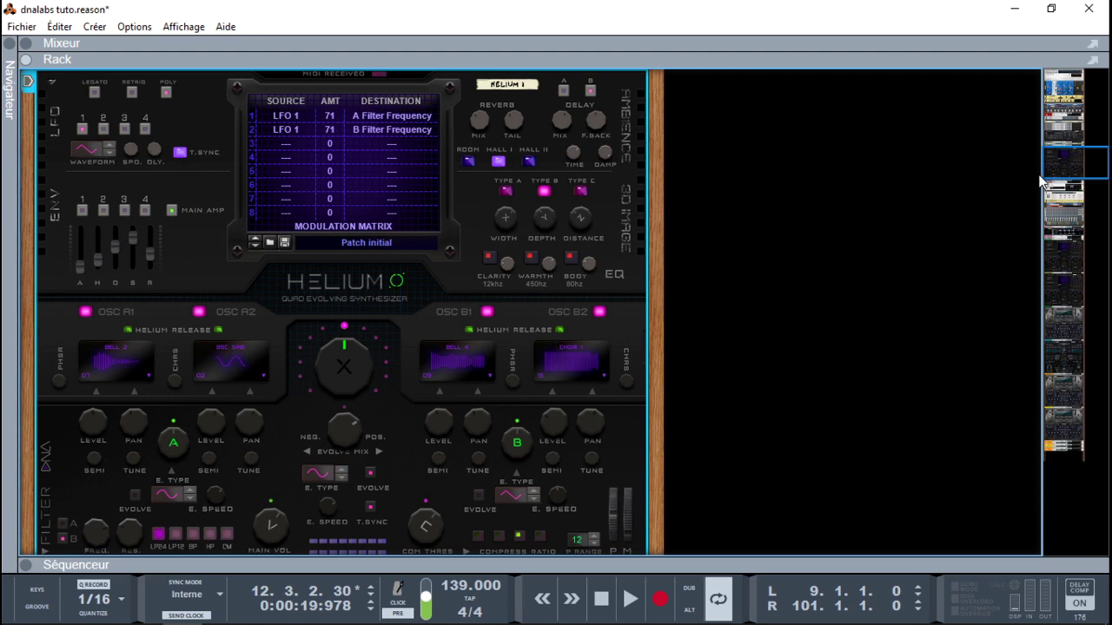
Browse the patches for Helium 1 and expand the Bells folder
{"action": "left_click_drag", "start_coordinate": [1062, 162], "coordinate": [1063, 170]}
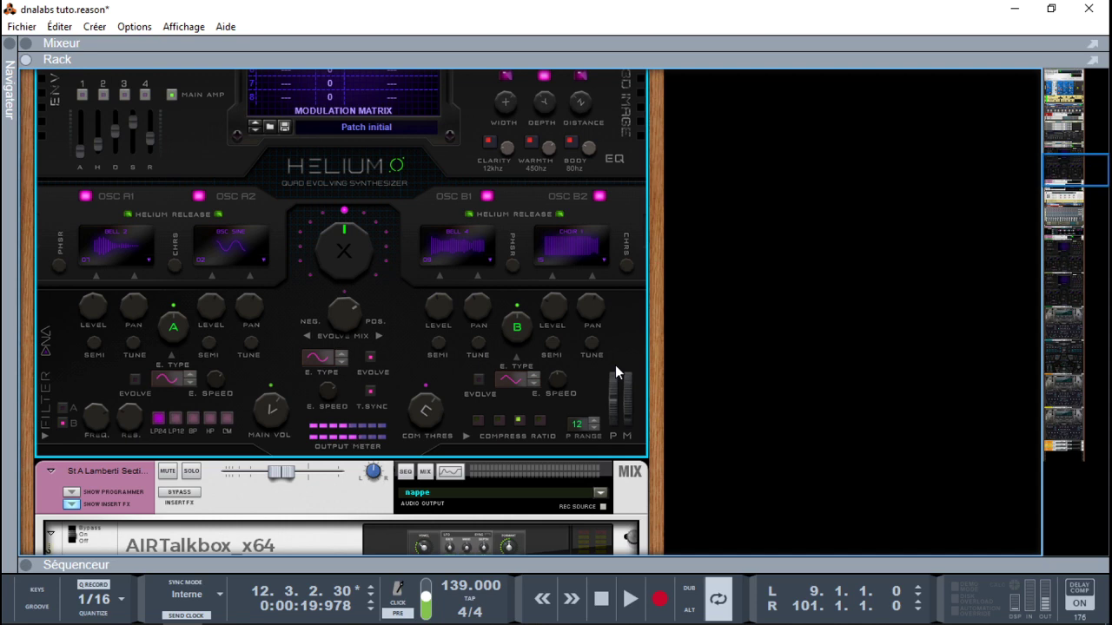
{"action": "left_click", "coordinate": [270, 127]}
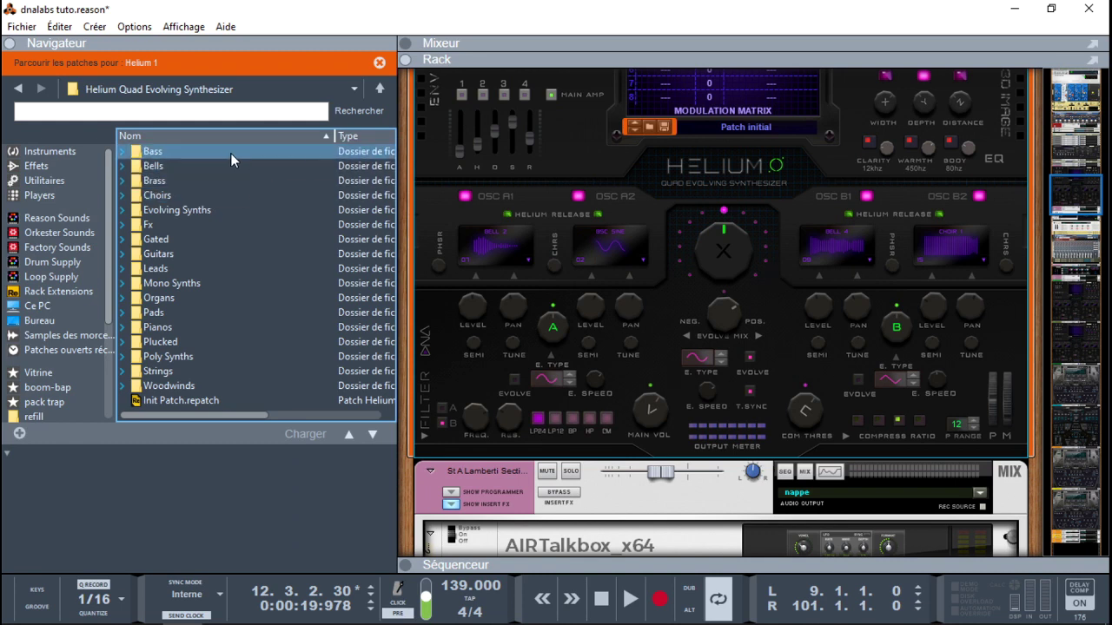
{"action": "left_click_drag", "start_coordinate": [1060, 196], "coordinate": [1060, 188]}
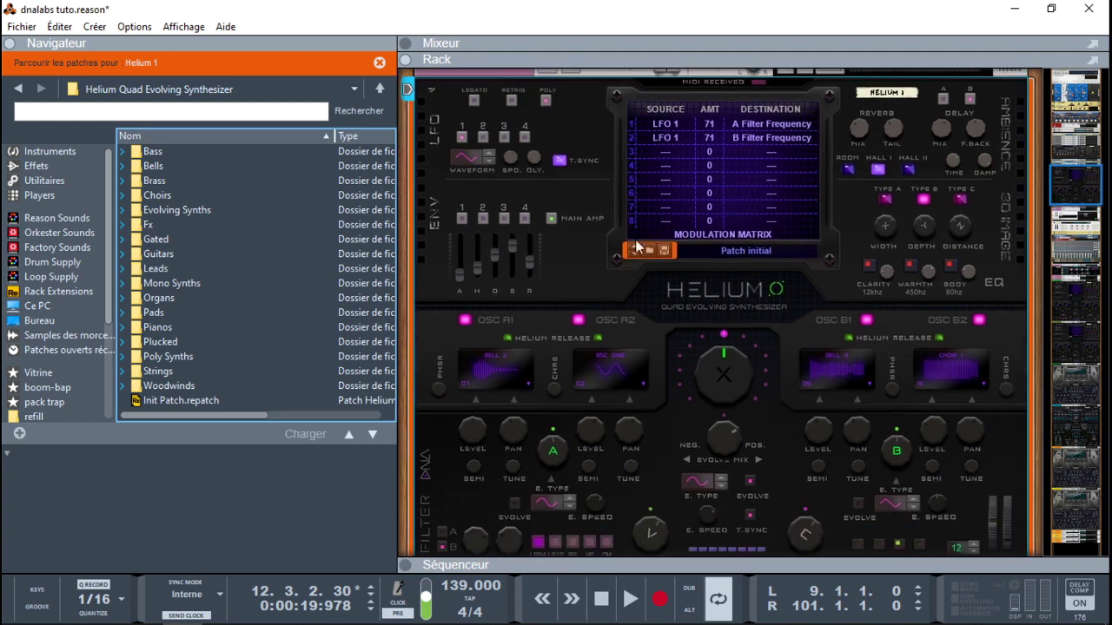
{"action": "left_click", "coordinate": [132, 169]}
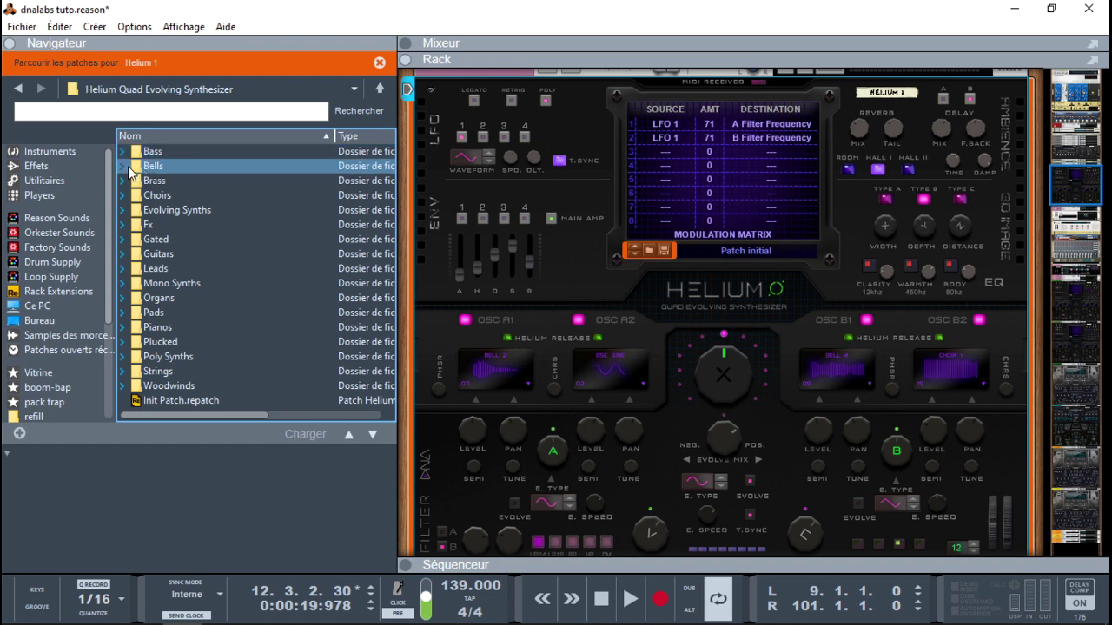
{"action": "left_click", "coordinate": [128, 168]}
{"action": "left_click", "coordinate": [208, 194]}
{"action": "left_click", "coordinate": [373, 211]}
{"action": "left_click", "coordinate": [383, 182]}
{"action": "left_click", "coordinate": [261, 210]}
{"action": "left_click", "coordinate": [187, 196]}
{"action": "left_click", "coordinate": [165, 210]}
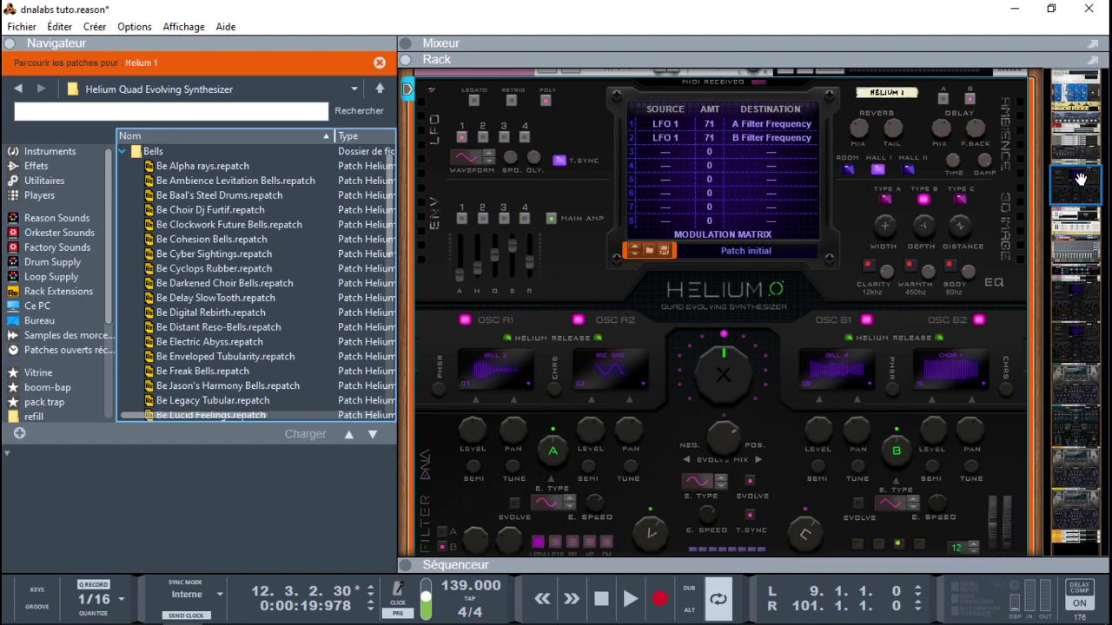
Browse the Combinator patches for the St A Lamberti Section device and look over its rack contents
{"action": "left_click_drag", "start_coordinate": [1081, 180], "coordinate": [1074, 217]}
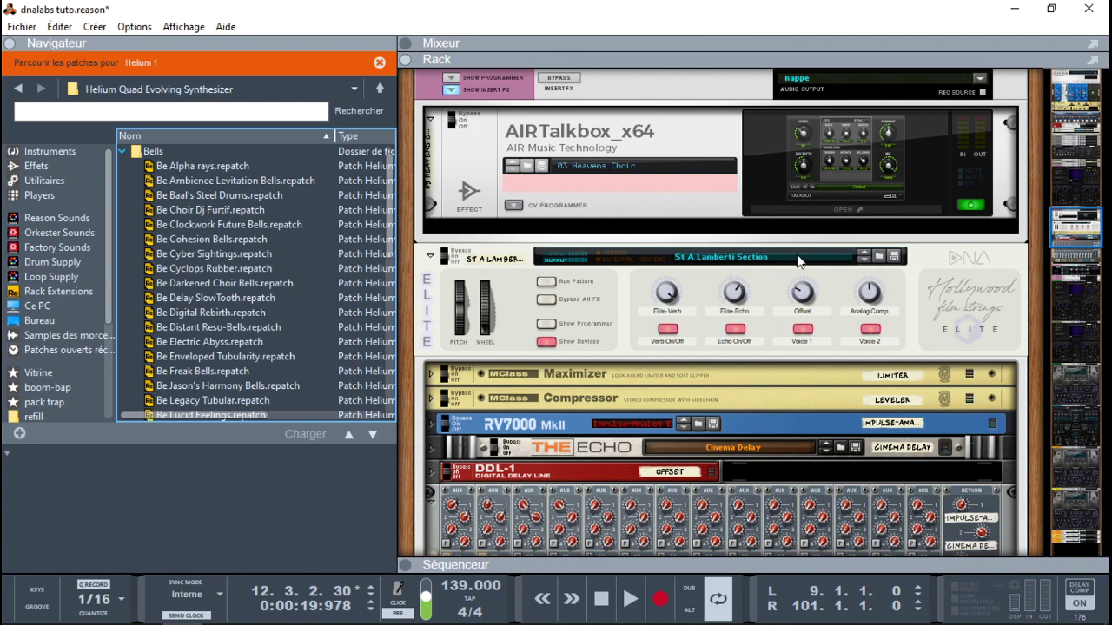
{"action": "left_click", "coordinate": [879, 259]}
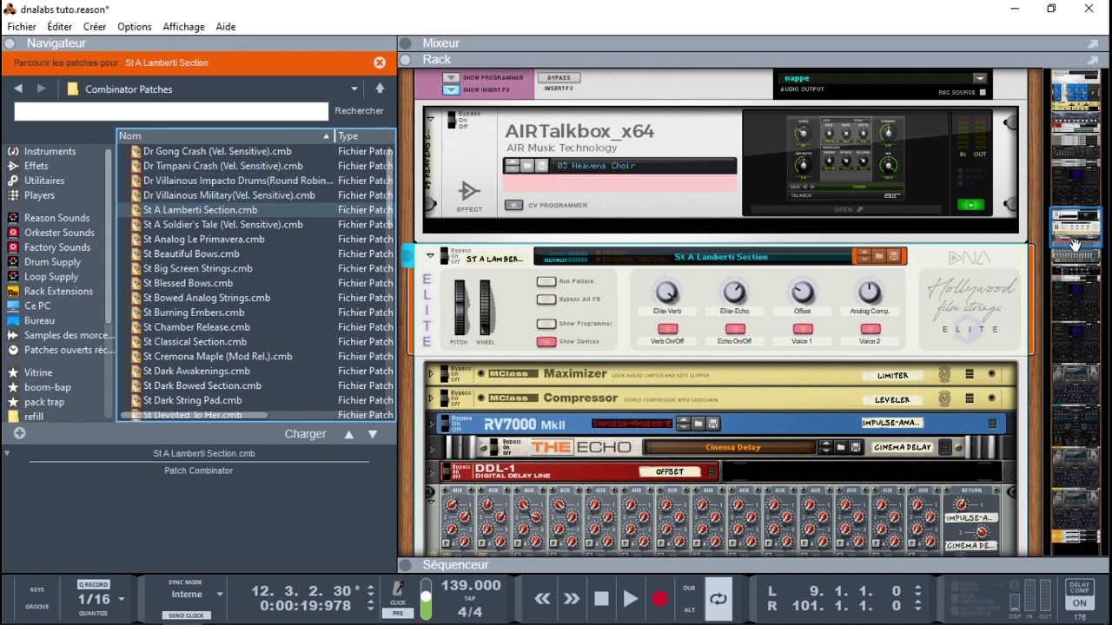
{"action": "scroll", "coordinate": [1075, 232], "scroll_direction": "down", "scroll_amount": 4}
{"action": "scroll", "coordinate": [1075, 232], "scroll_direction": "up", "scroll_amount": 1}
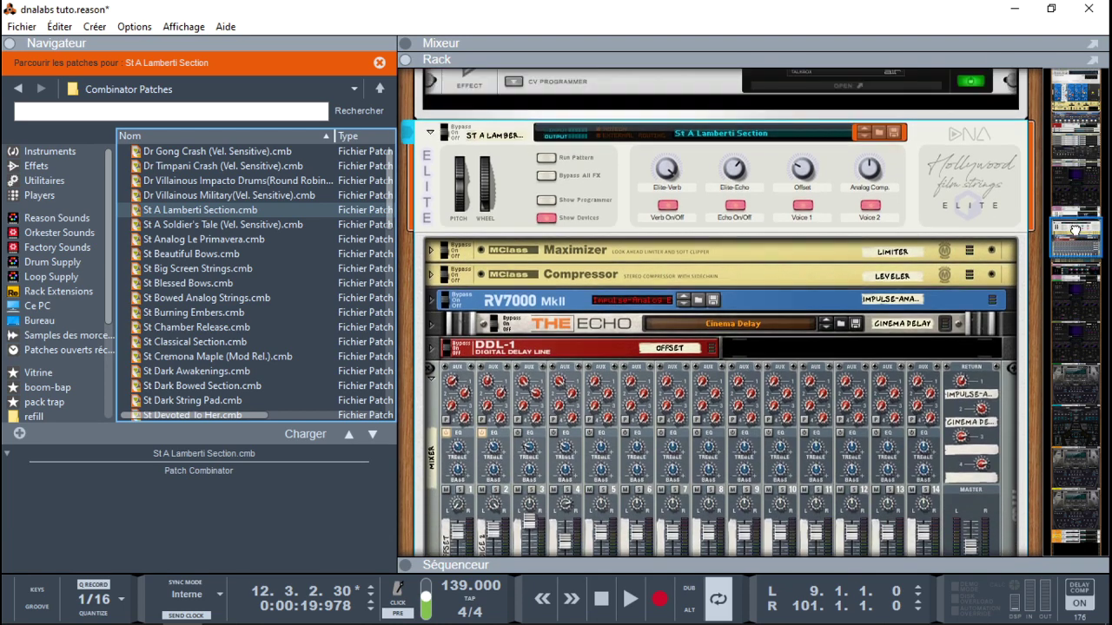
Reveal the sequencer, clear the existing solo, solo the St A Lamberti Section track and enlarge the track area
{"action": "left_click", "coordinate": [402, 564]}
{"action": "left_click", "coordinate": [483, 377]}
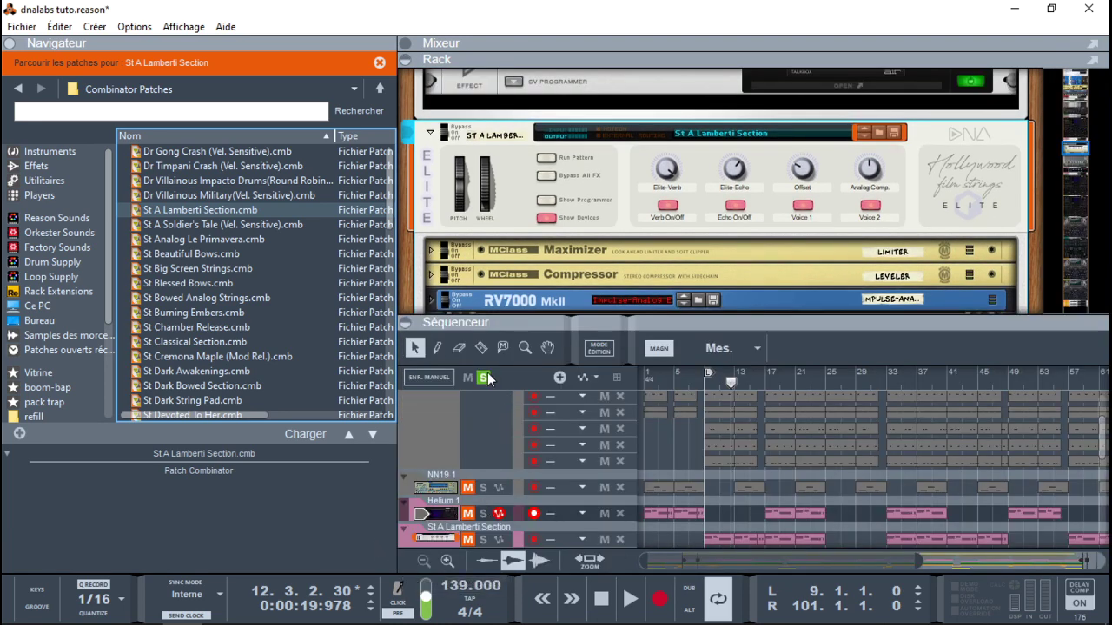
{"action": "left_click", "coordinate": [484, 539]}
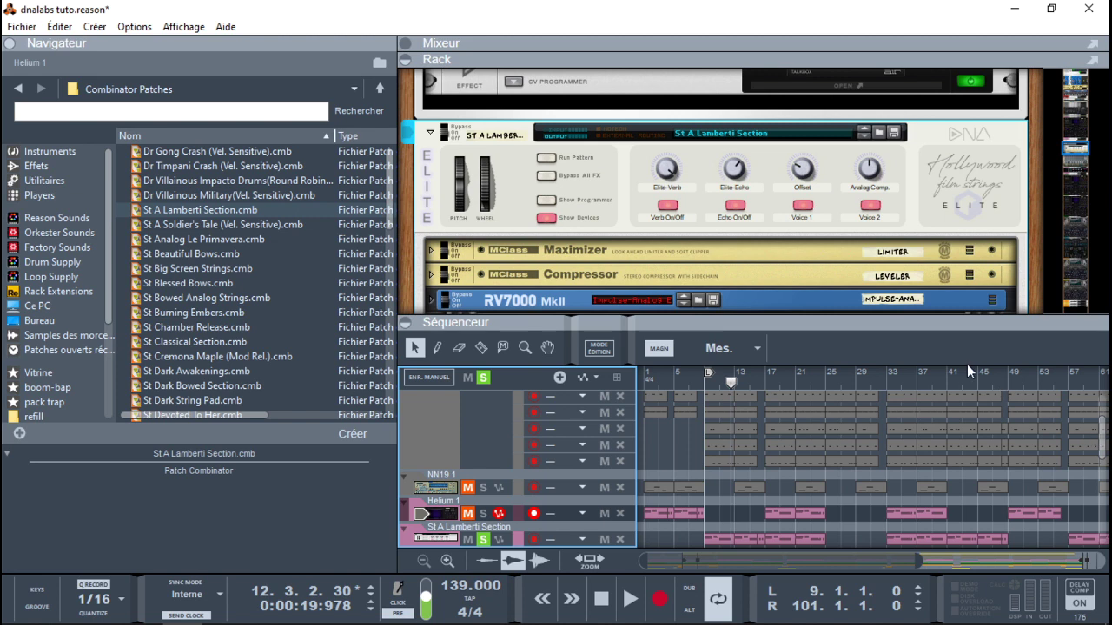
{"action": "left_click_drag", "start_coordinate": [903, 317], "coordinate": [909, 250]}
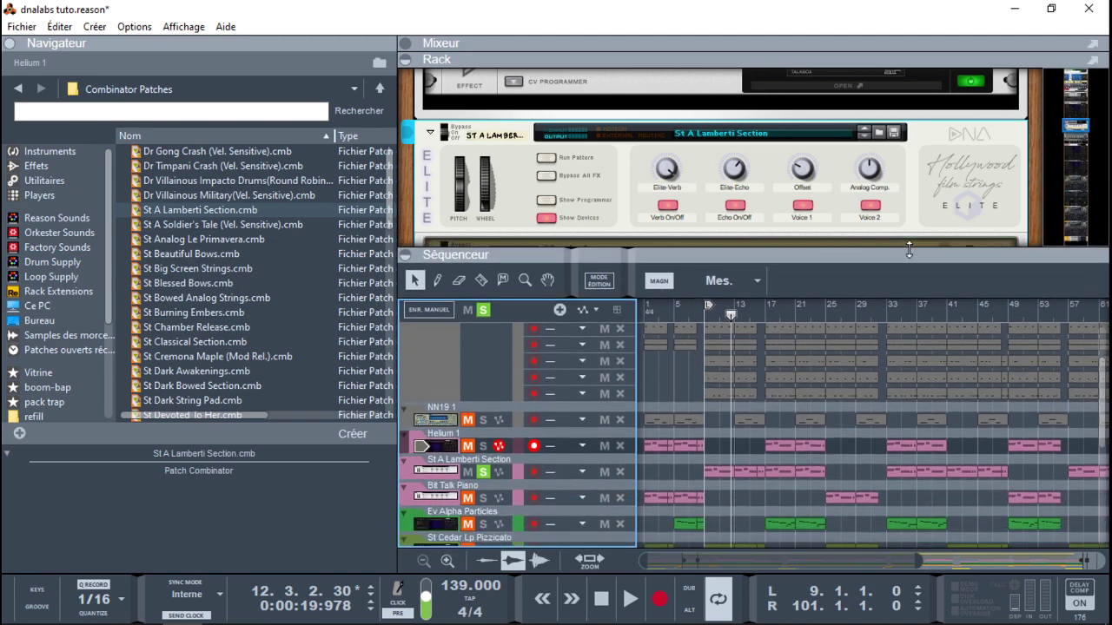
Clear all solos, select the St A Lamberti Section track and solo it
{"action": "left_click", "coordinate": [485, 310]}
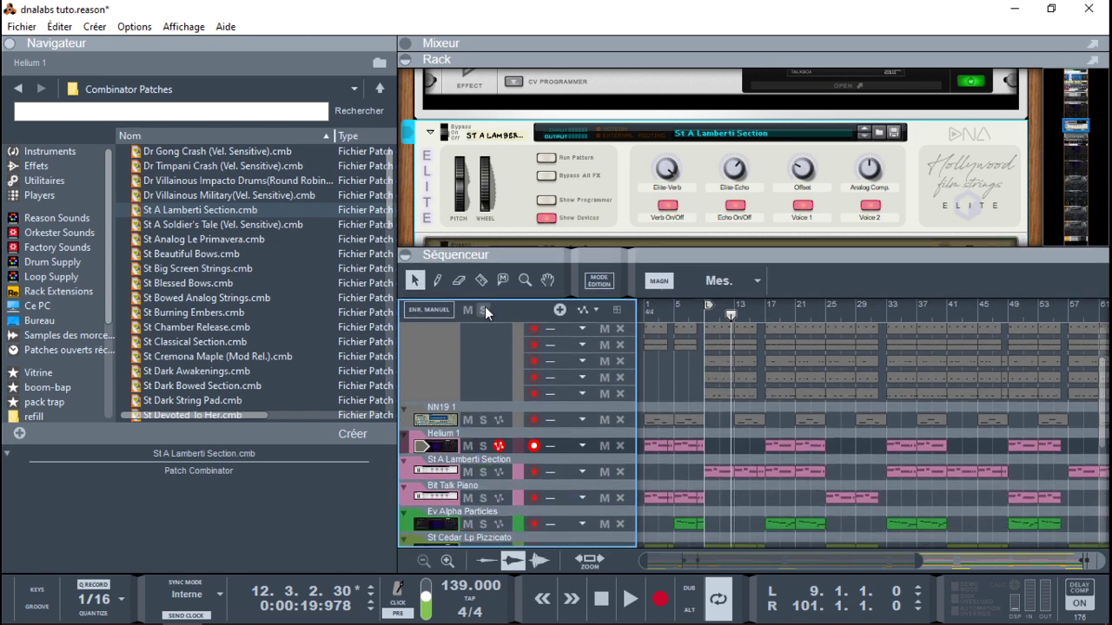
{"action": "left_click", "coordinate": [429, 463]}
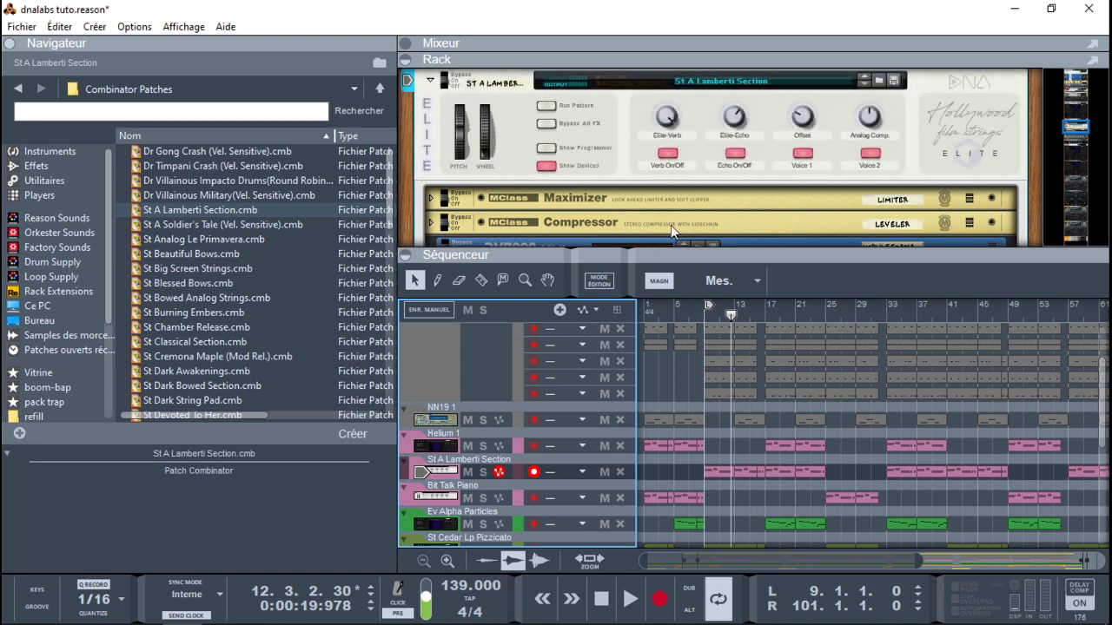
{"action": "left_click", "coordinate": [483, 472]}
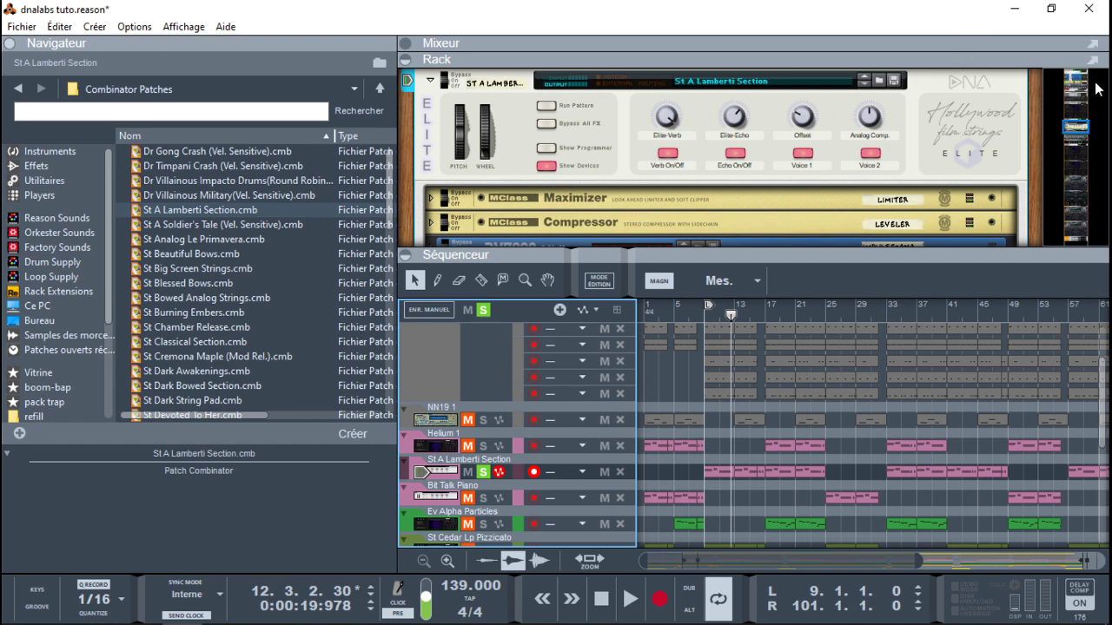
Bypass the insert effects on the St A Lamberti Section mix channel above its AIRTalkbox device
{"action": "left_click", "coordinate": [1071, 126]}
{"action": "scroll", "coordinate": [1072, 126], "scroll_direction": "up", "scroll_amount": 2}
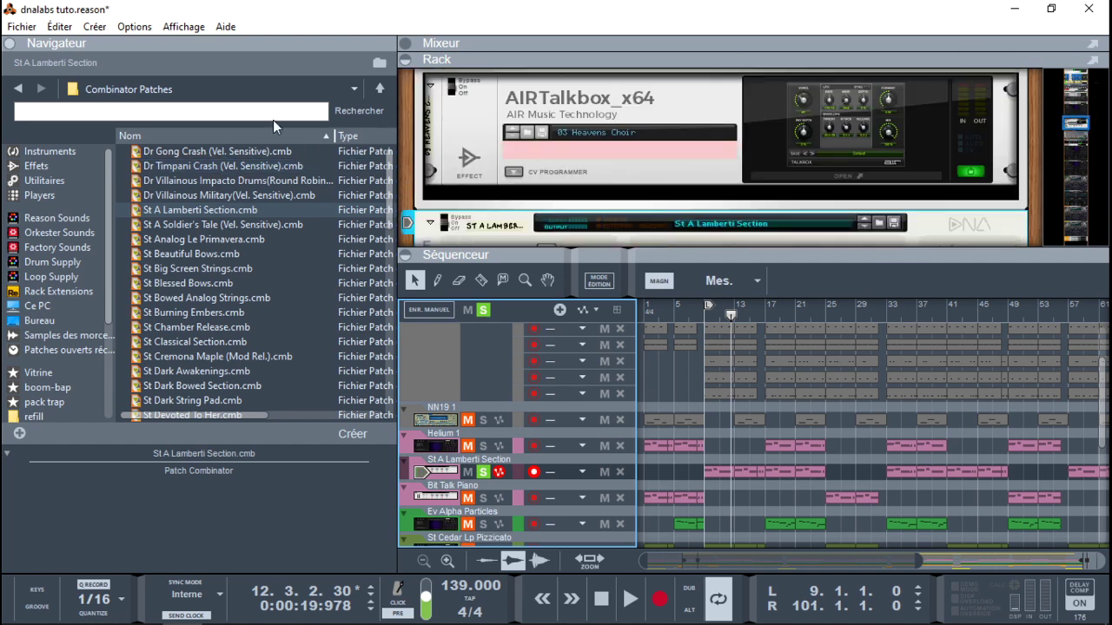
{"action": "scroll", "coordinate": [1069, 129], "scroll_direction": "up", "scroll_amount": 2}
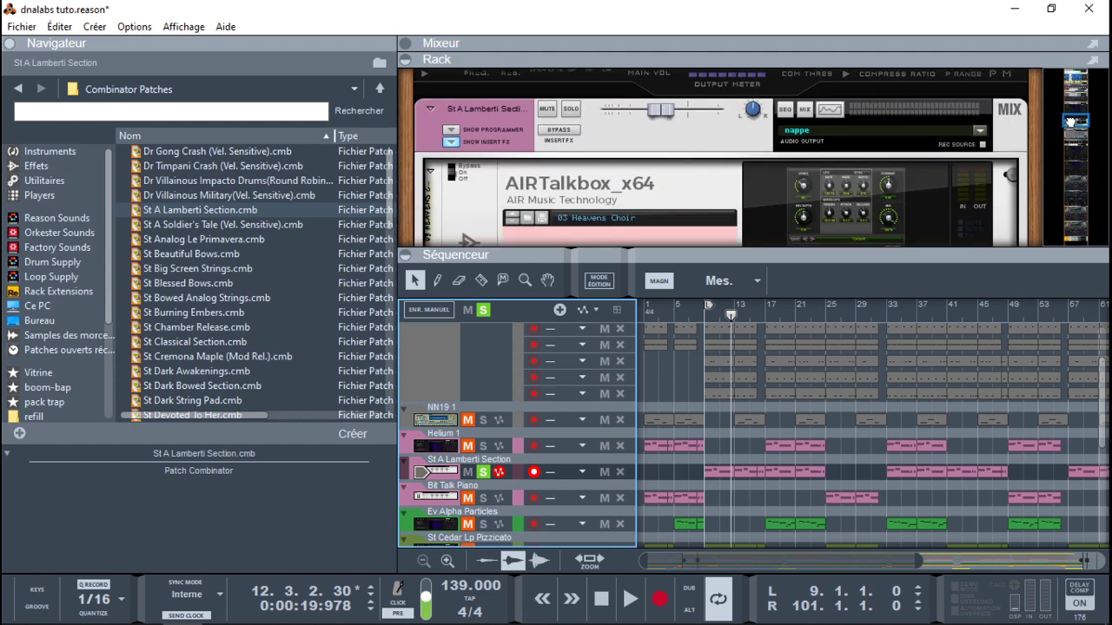
{"action": "left_click", "coordinate": [558, 139]}
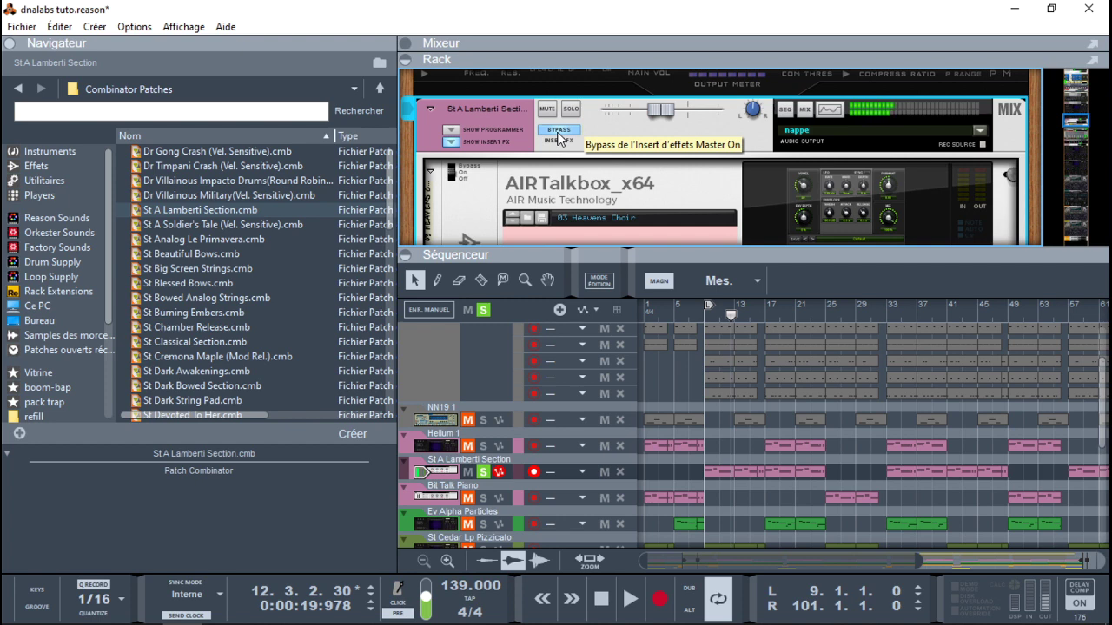
Look over the devices inside the St A Lamberti Section Combinator with the rack enlarged, unfold the Voice 1 NN-XT, and hide the devices
{"action": "left_click", "coordinate": [402, 254]}
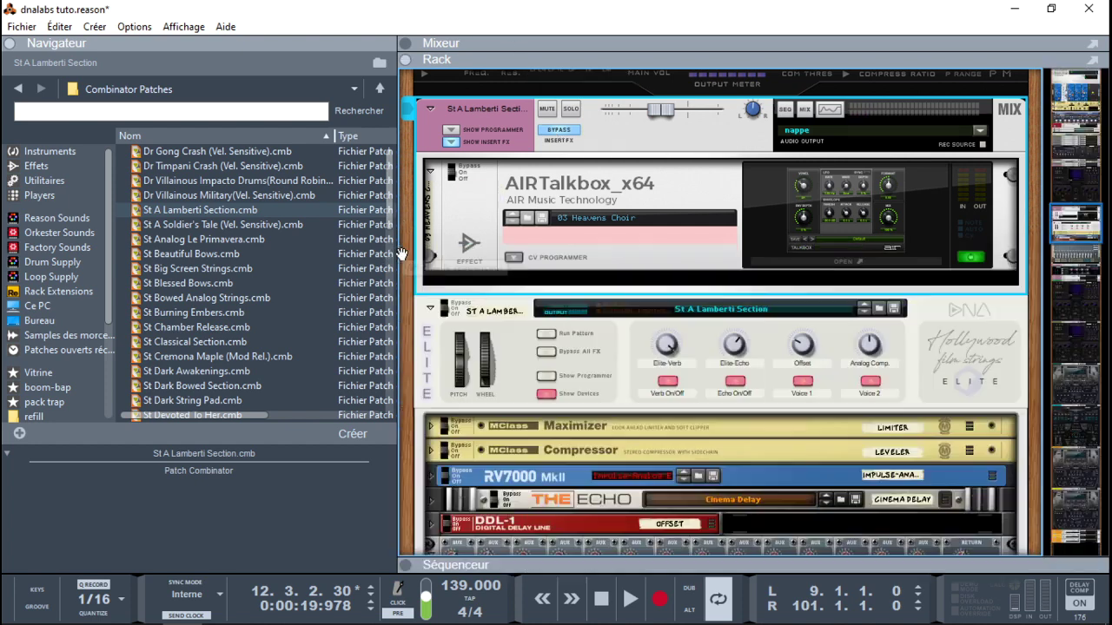
{"action": "left_click", "coordinate": [1073, 243]}
{"action": "scroll", "coordinate": [1072, 246], "scroll_direction": "down", "scroll_amount": 3}
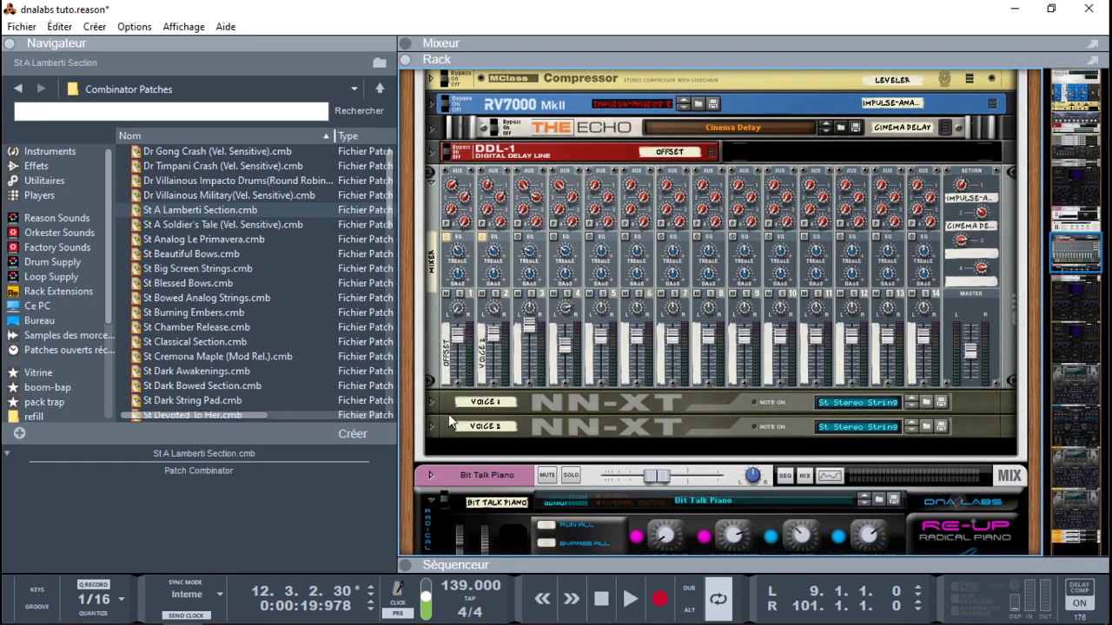
{"action": "left_click", "coordinate": [433, 401]}
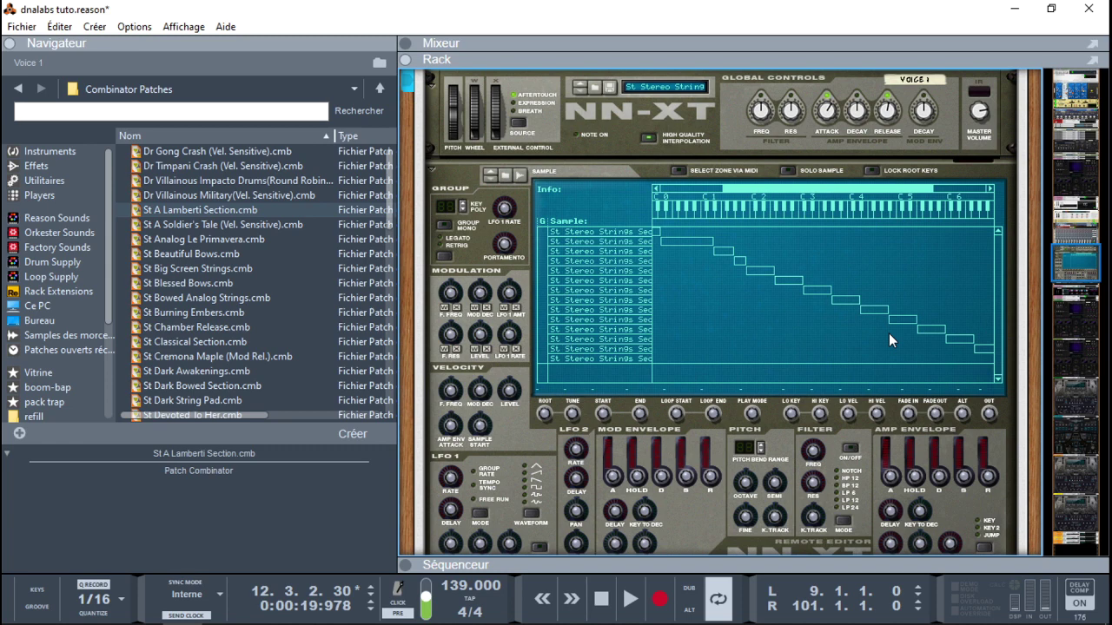
{"action": "left_click_drag", "start_coordinate": [1075, 258], "coordinate": [1064, 219]}
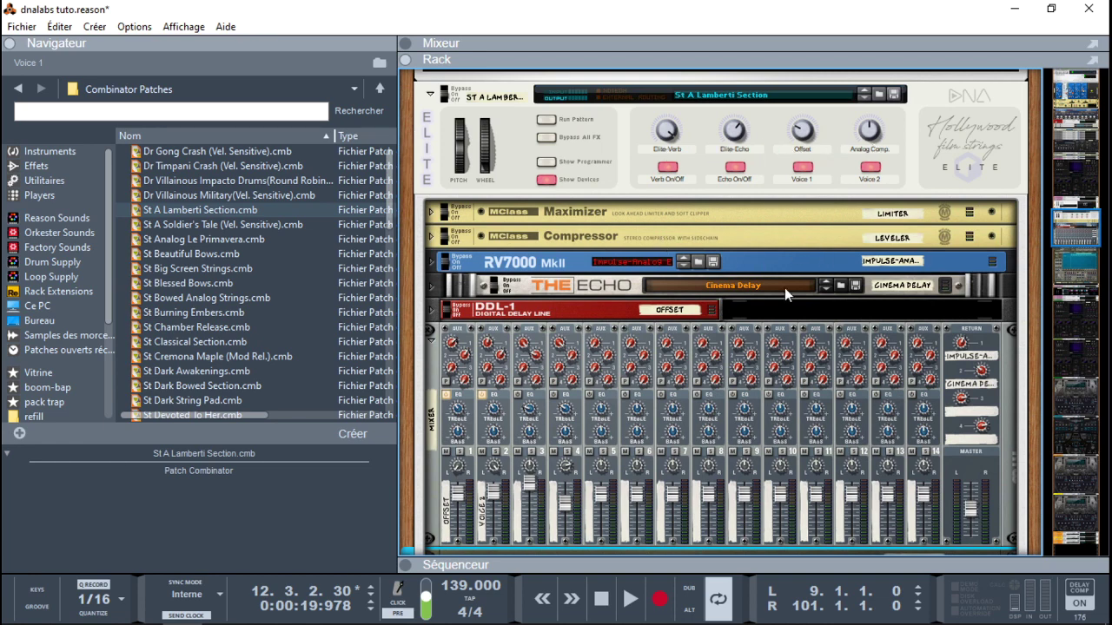
{"action": "left_click", "coordinate": [548, 180]}
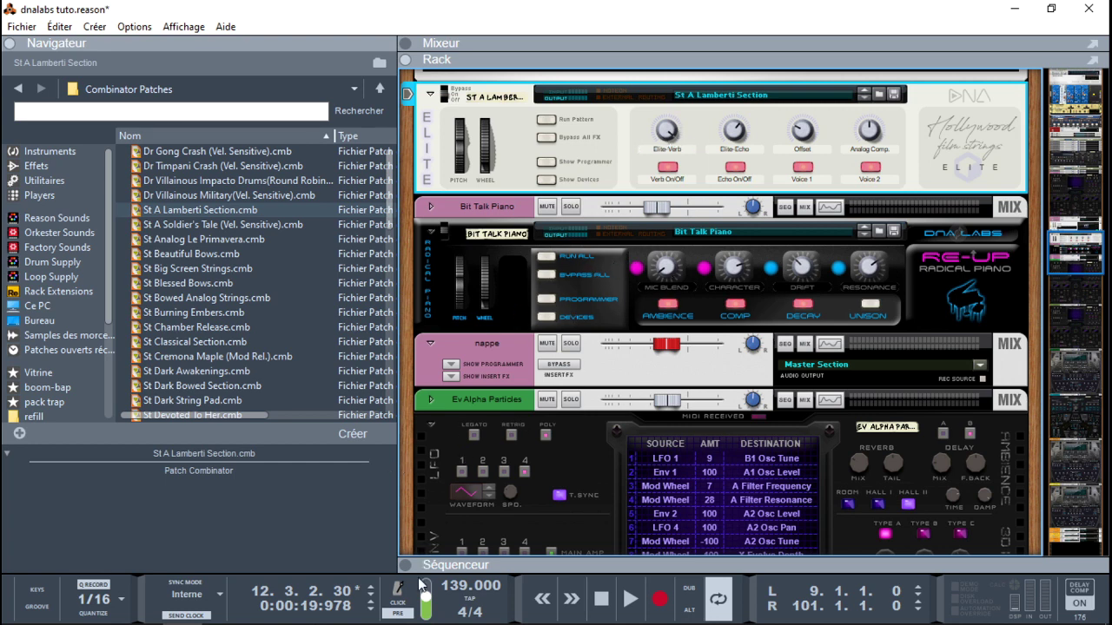
Reveal the sequencer and move the solo from St A Lamberti Section to the Bit Talk Piano track
{"action": "left_click", "coordinate": [406, 566]}
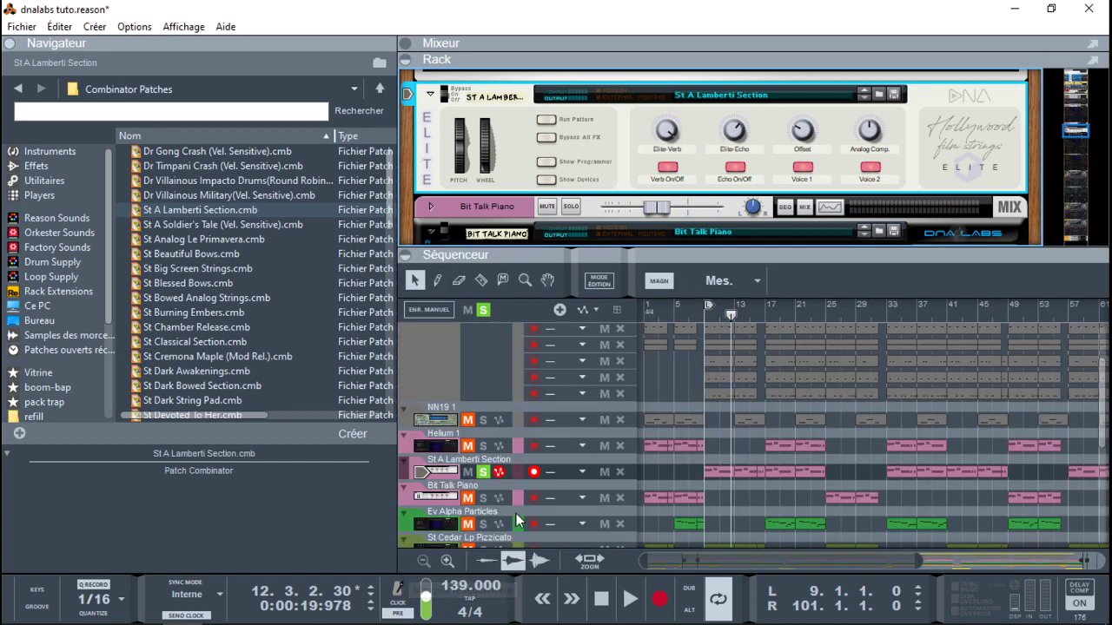
{"action": "left_click", "coordinate": [425, 497]}
{"action": "left_click", "coordinate": [483, 497]}
{"action": "left_click", "coordinate": [483, 471]}
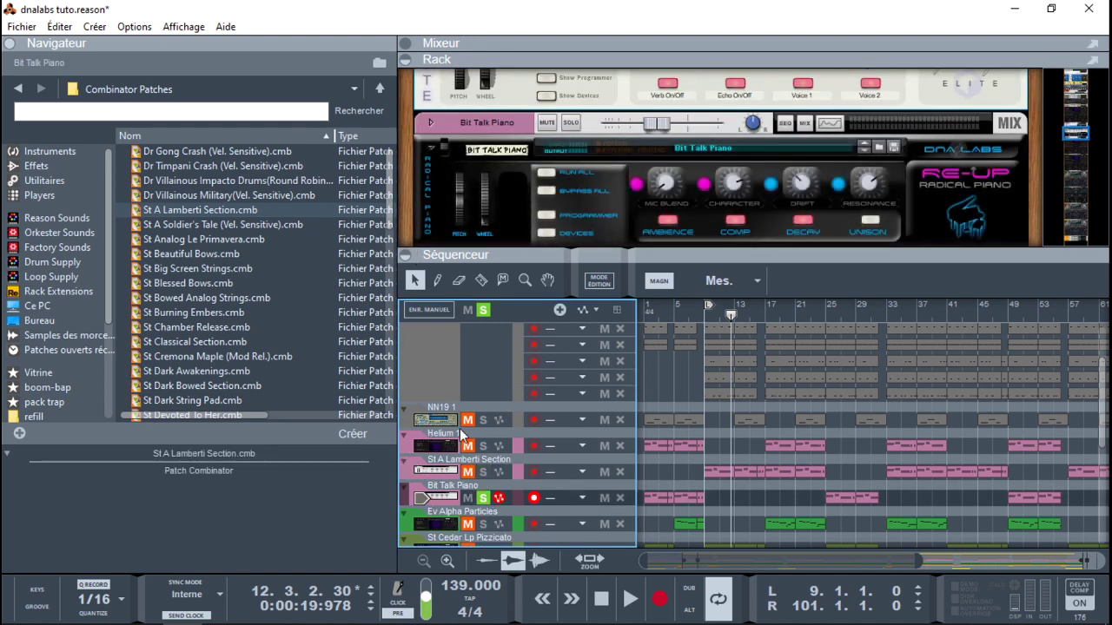
Enlarge the rack, show the Bit Talk Piano Combinator's devices, examine Radical Piano down to the two ID8 layers, and hide them again
{"action": "left_click", "coordinate": [408, 257]}
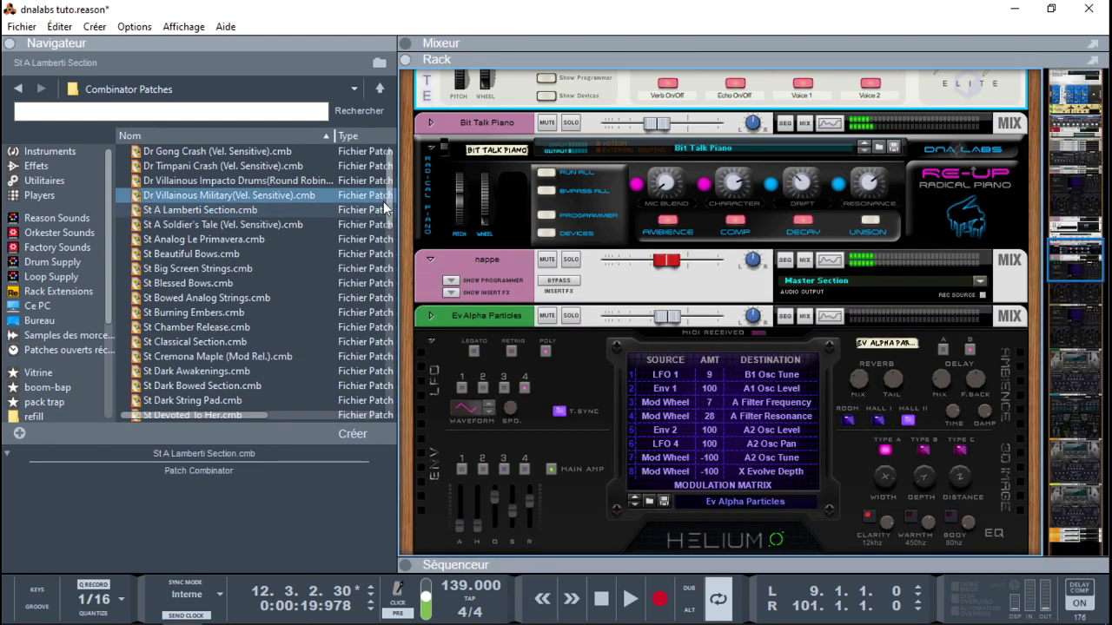
{"action": "left_click", "coordinate": [546, 232]}
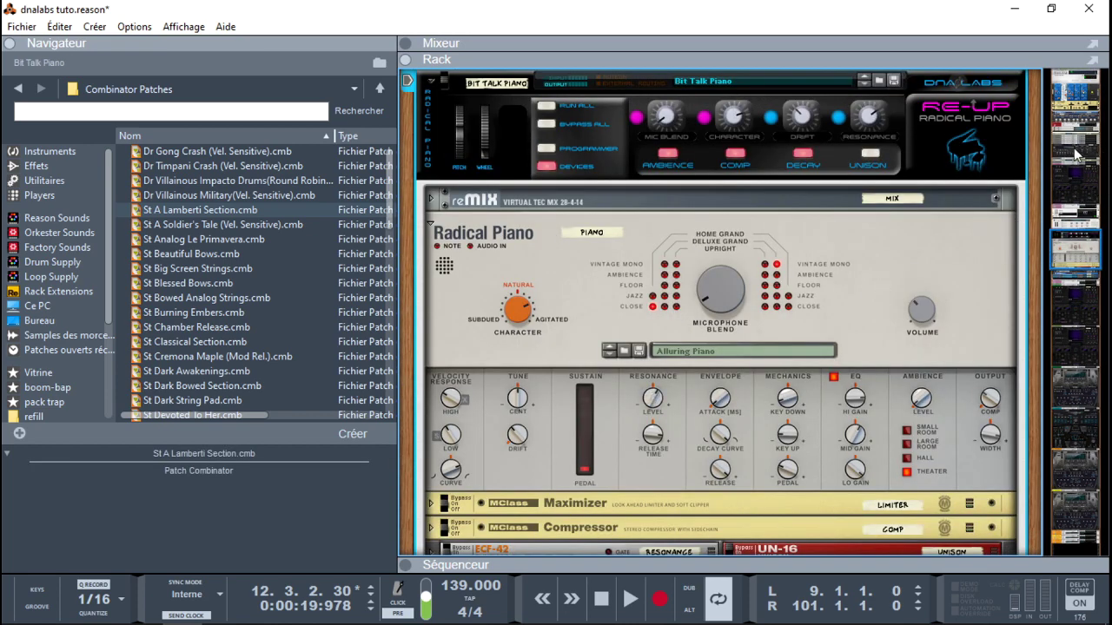
{"action": "scroll", "coordinate": [1090, 254], "scroll_direction": "down", "scroll_amount": 2}
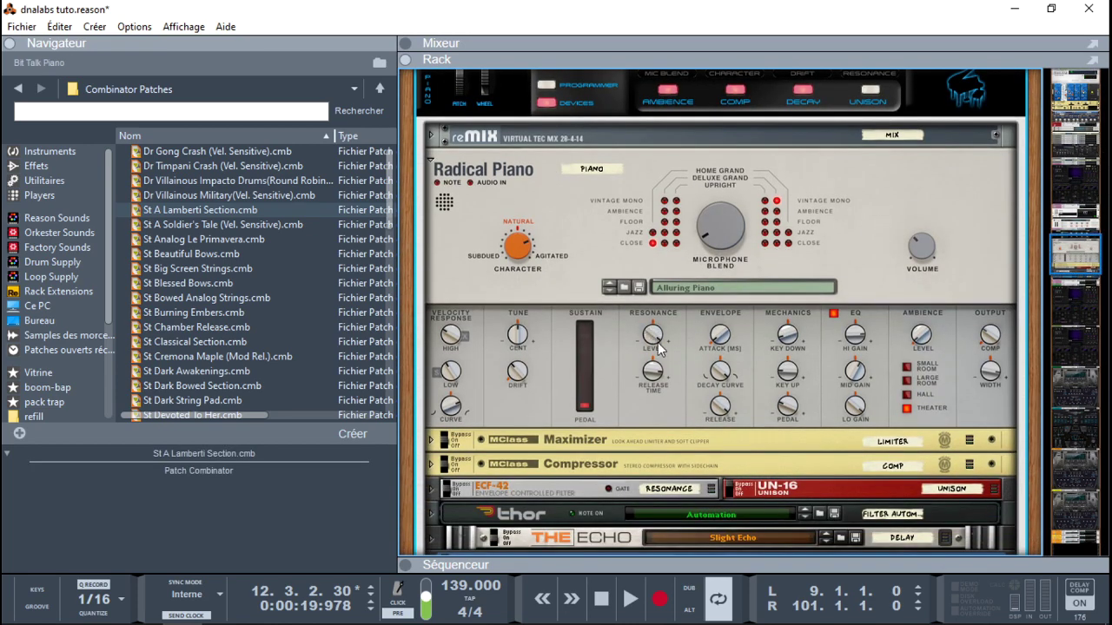
{"action": "scroll", "coordinate": [1075, 276], "scroll_direction": "down", "scroll_amount": 4}
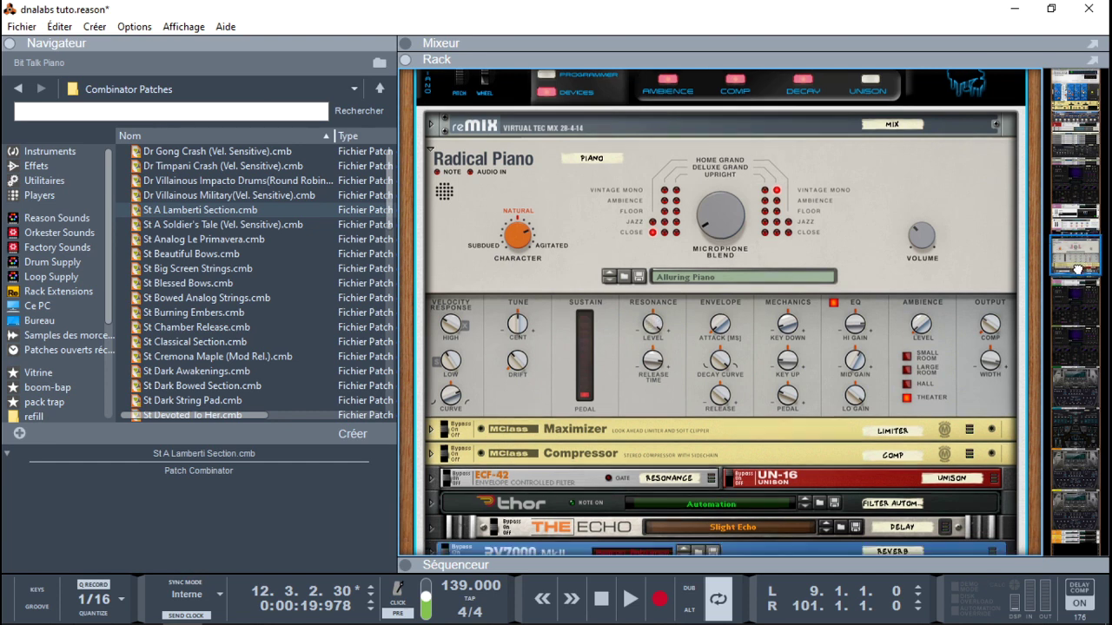
{"action": "scroll", "coordinate": [1075, 276], "scroll_direction": "down", "scroll_amount": 1}
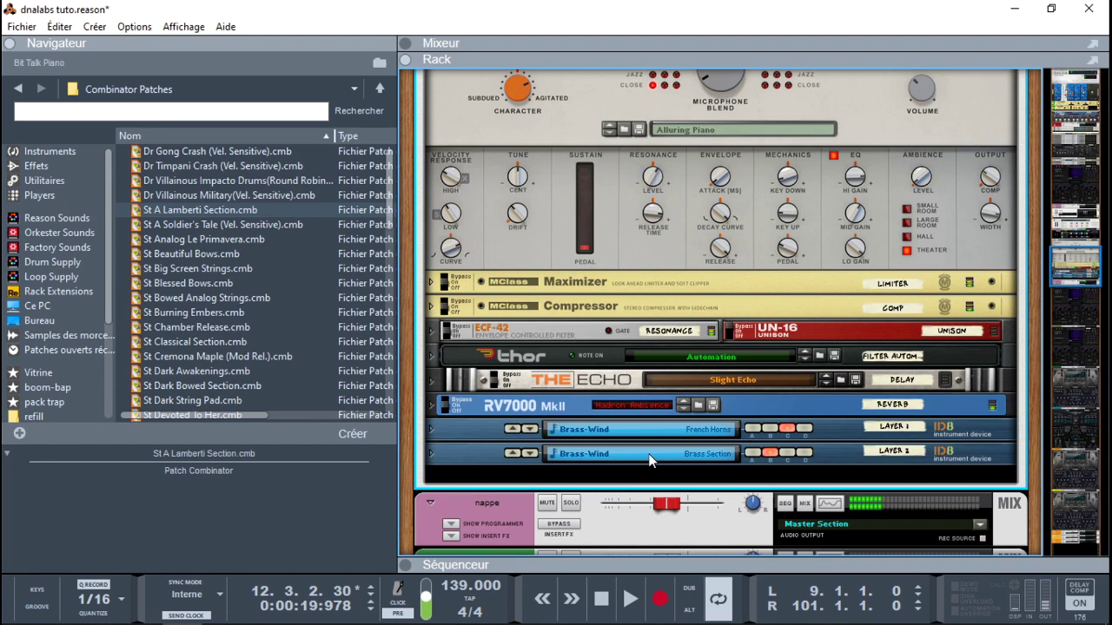
{"action": "scroll", "coordinate": [1083, 264], "scroll_direction": "up", "scroll_amount": 3}
{"action": "scroll", "coordinate": [1083, 264], "scroll_direction": "up", "scroll_amount": 5}
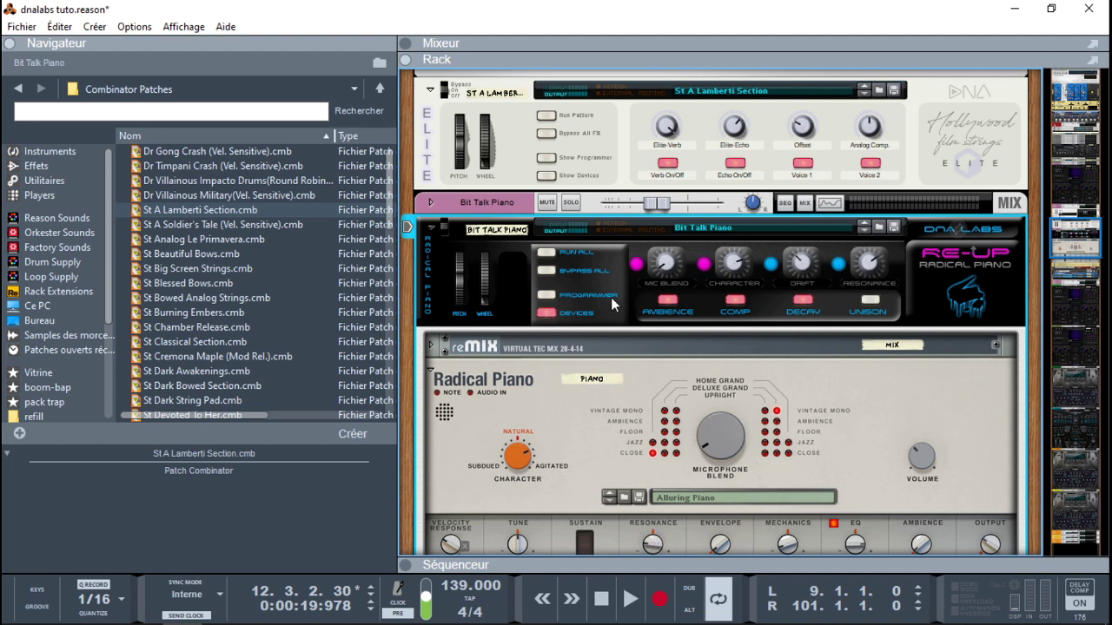
{"action": "left_click", "coordinate": [554, 317]}
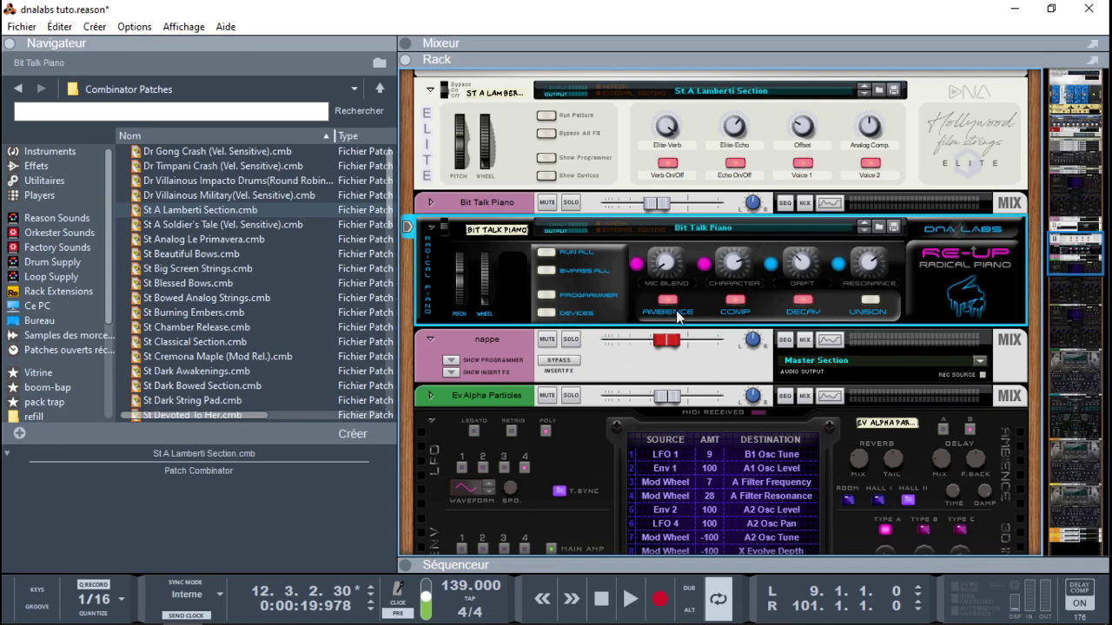
Reveal the sequencer, clear the Bit Talk Piano solo and solo the Ev Alpha Particles track
{"action": "left_click", "coordinate": [403, 565]}
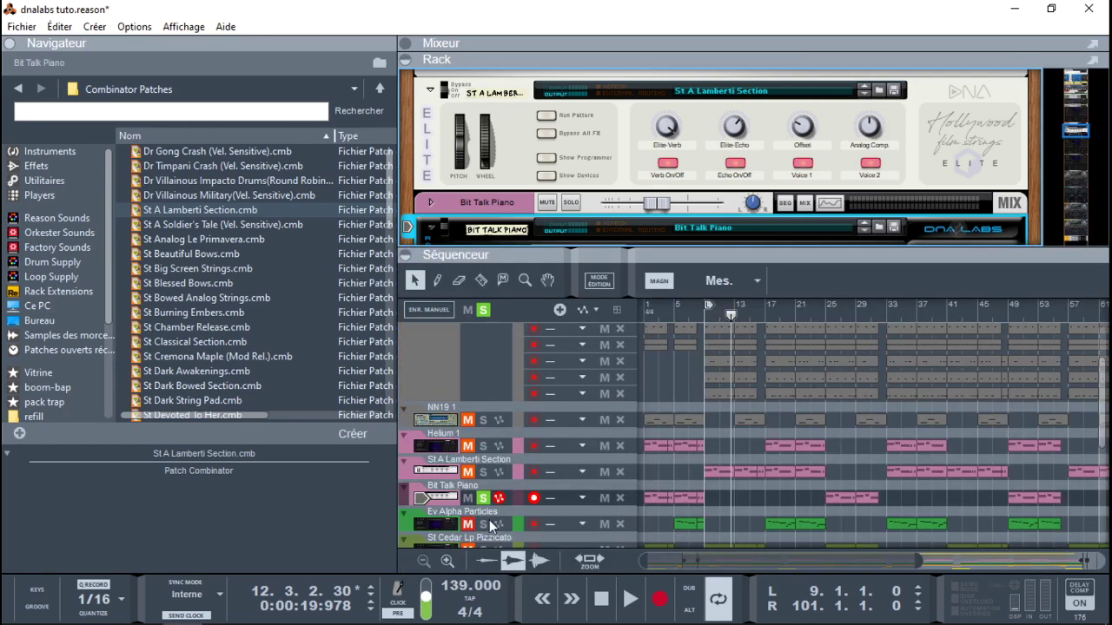
{"action": "left_click", "coordinate": [495, 521]}
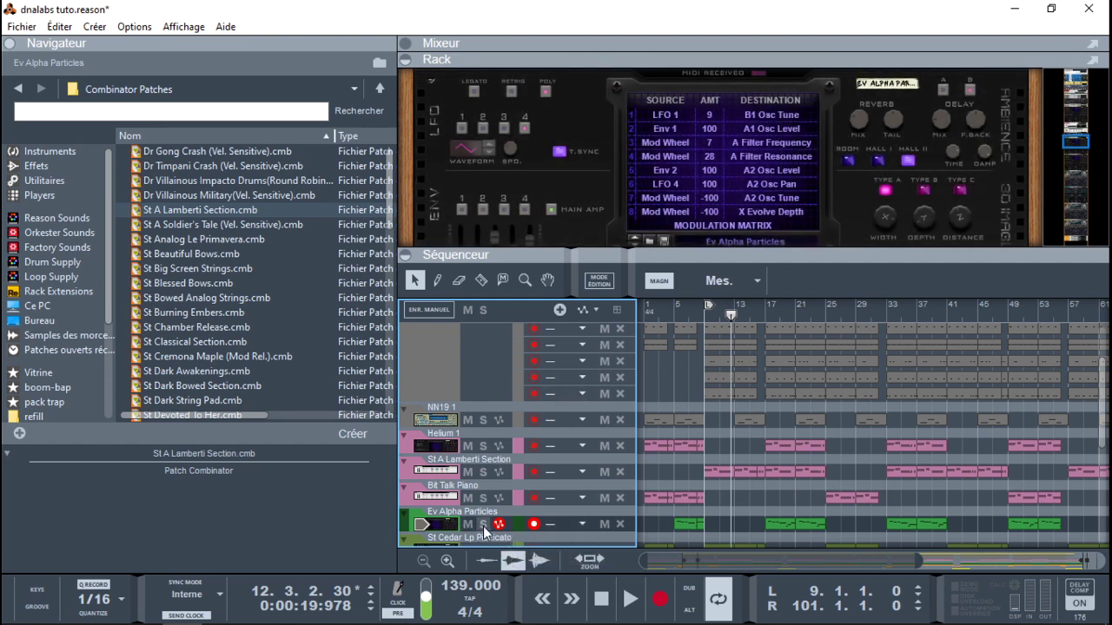
{"action": "left_click", "coordinate": [483, 524]}
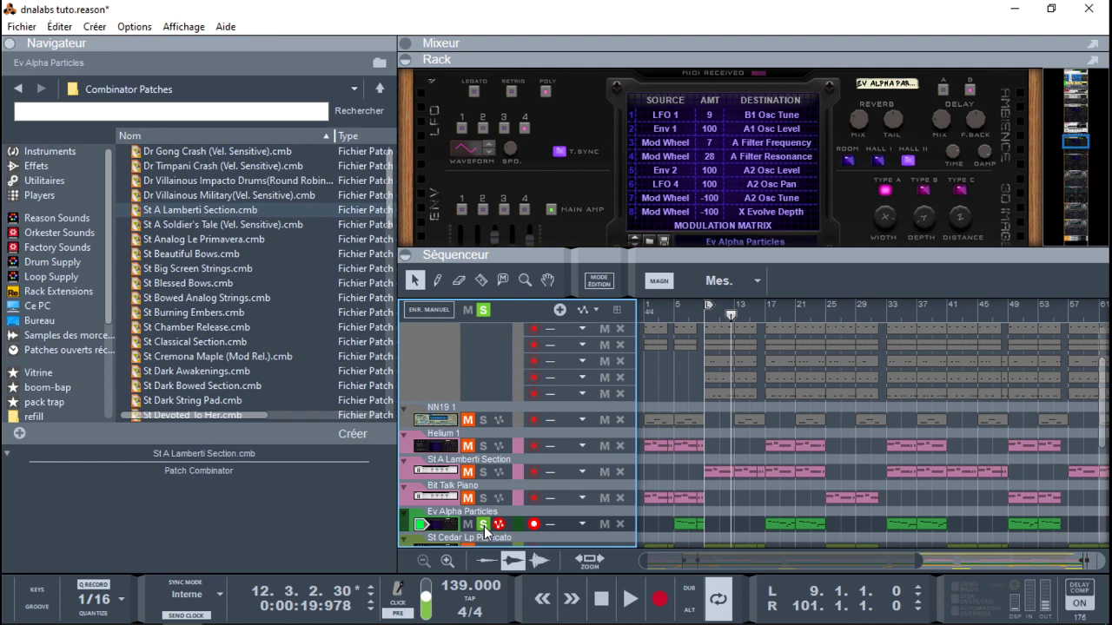
Enlarge the rack and examine the Ev Alpha Particles Helium synthesizer, from its modulation matrix to its oscillators and filters
{"action": "left_click", "coordinate": [411, 258]}
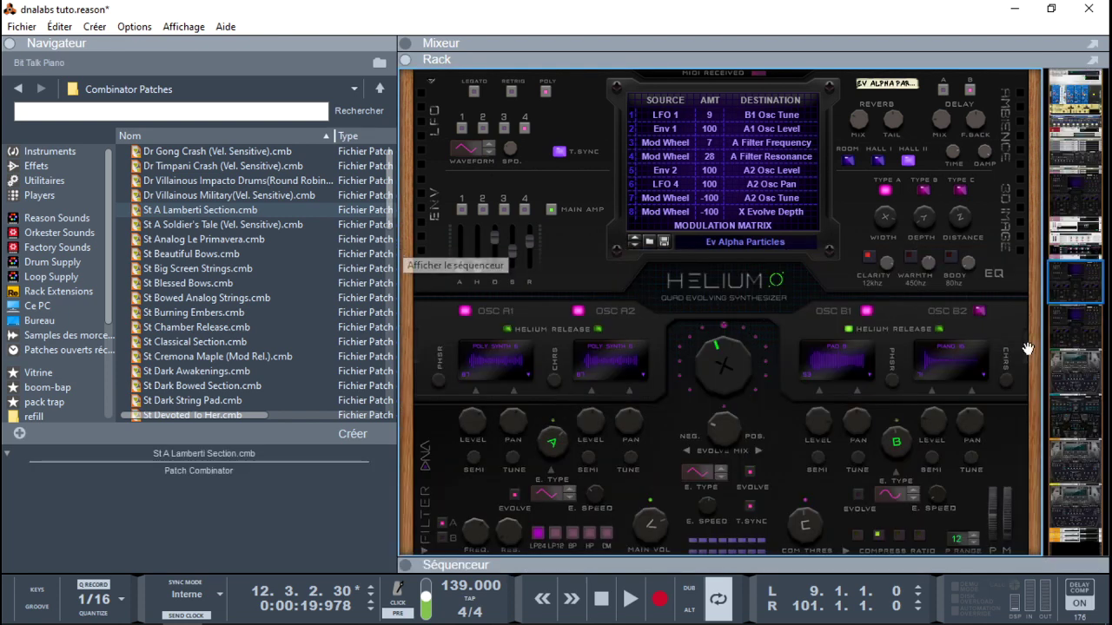
{"action": "left_click", "coordinate": [1067, 295]}
{"action": "left_click_drag", "start_coordinate": [1066, 295], "coordinate": [1069, 288]}
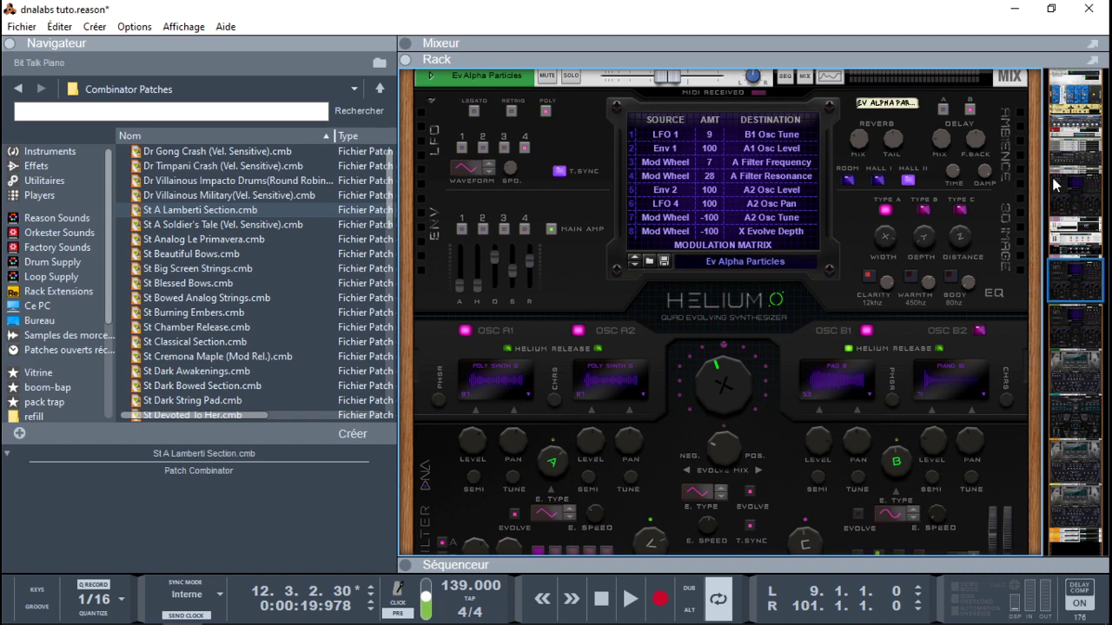
{"action": "left_click_drag", "start_coordinate": [1073, 280], "coordinate": [1073, 295]}
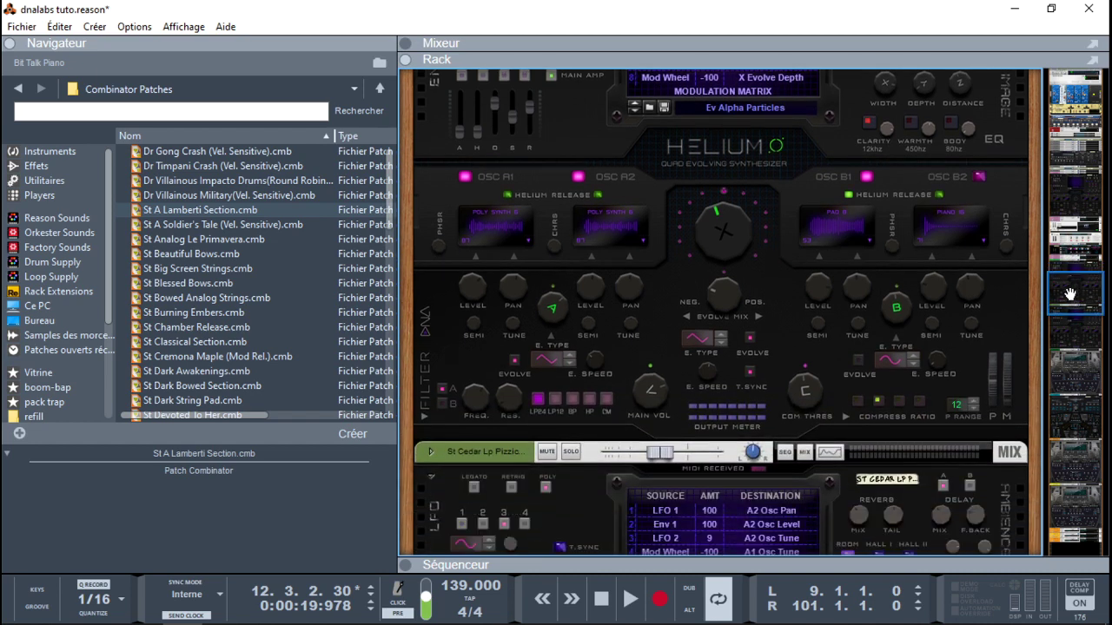
Reveal the sequencer and move the solo from Ev Alpha Particles to the Be Holy Prism Bells track
{"action": "left_click", "coordinate": [406, 565]}
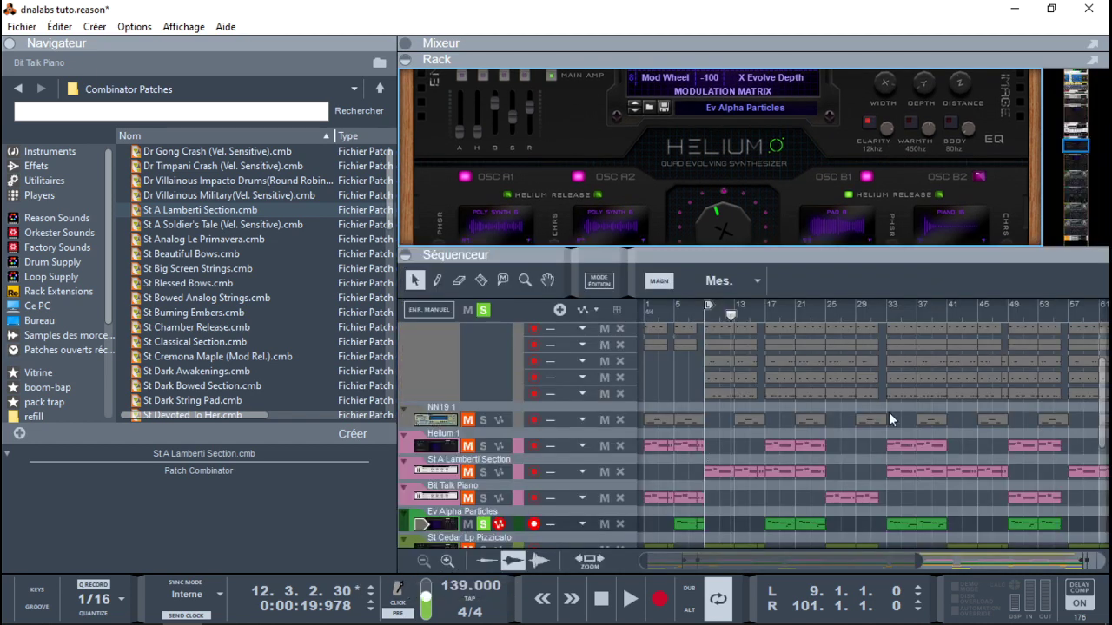
{"action": "left_click", "coordinate": [1101, 403]}
{"action": "left_click_drag", "start_coordinate": [1102, 404], "coordinate": [1105, 449]}
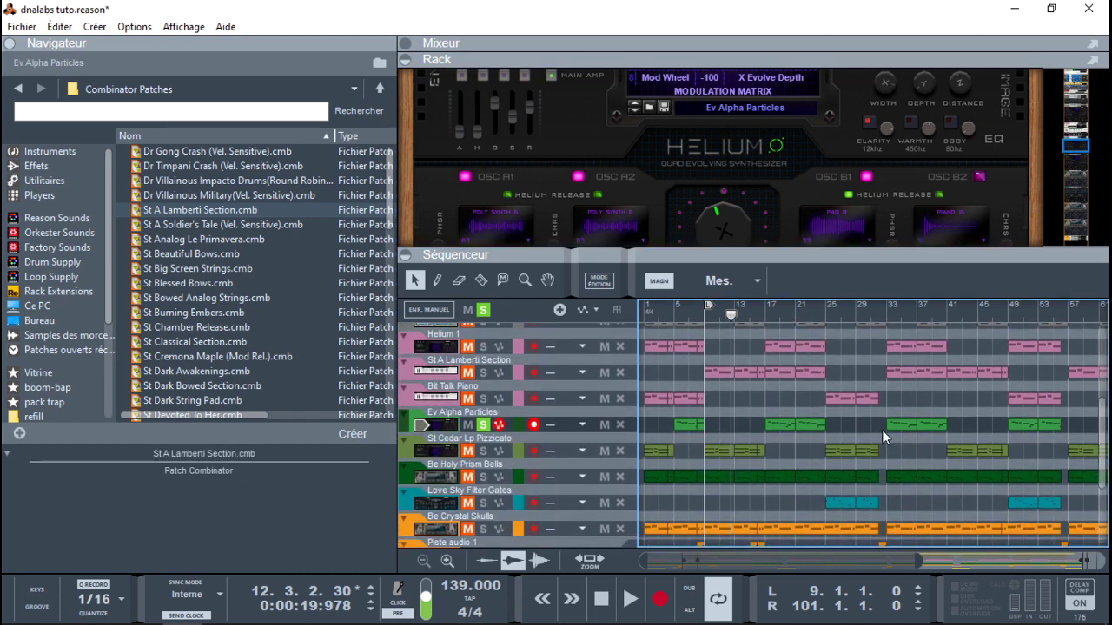
{"action": "left_click", "coordinate": [434, 480]}
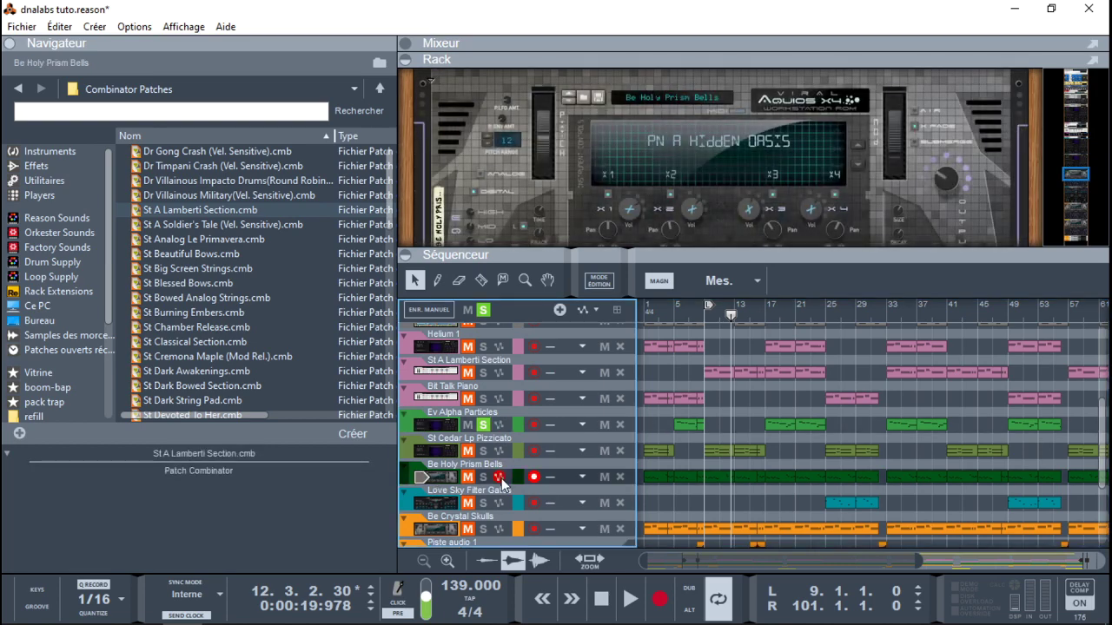
{"action": "left_click", "coordinate": [484, 424]}
{"action": "left_click", "coordinate": [484, 476]}
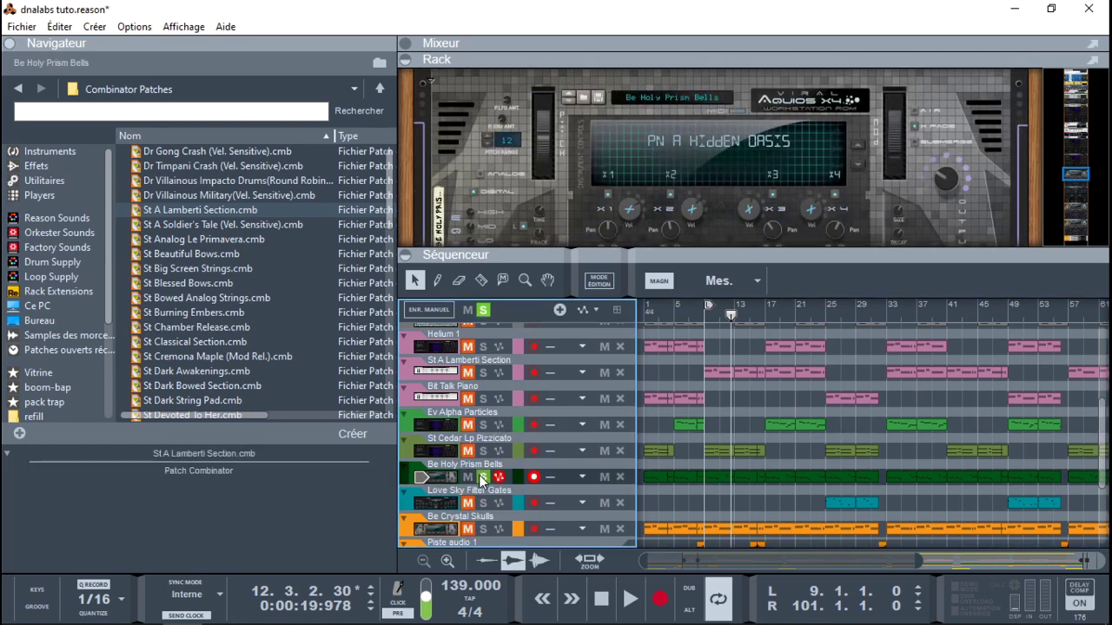
Enlarge the rack and examine the Be Holy Prism Bells Aquios X4, including its rear panel, quad filter and FX suite
{"action": "left_click", "coordinate": [404, 255]}
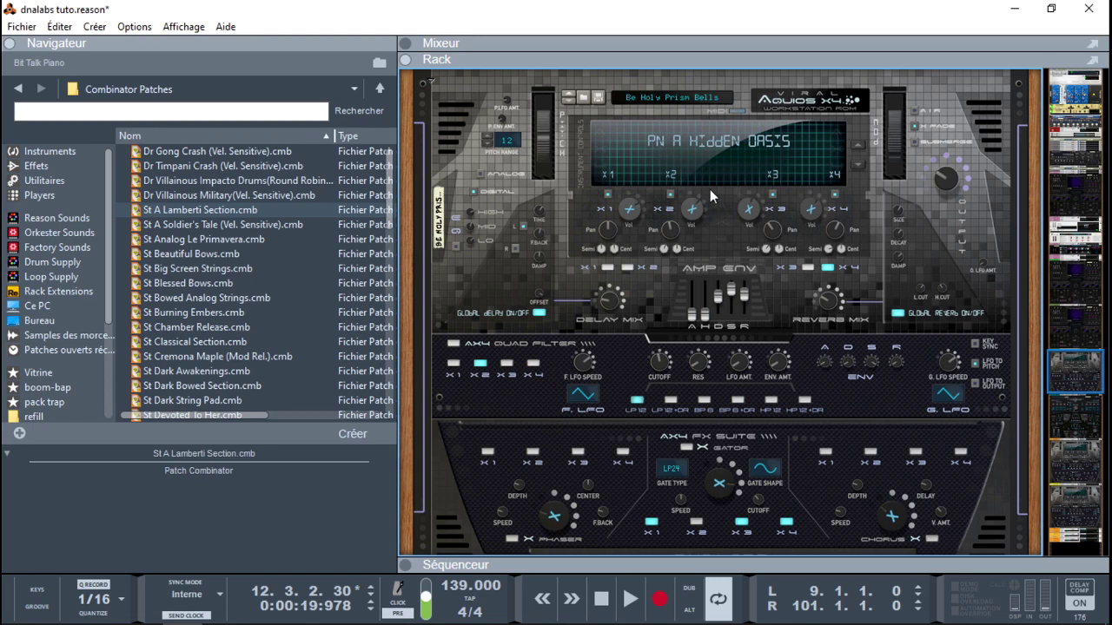
{"action": "key", "text": "Tab"}
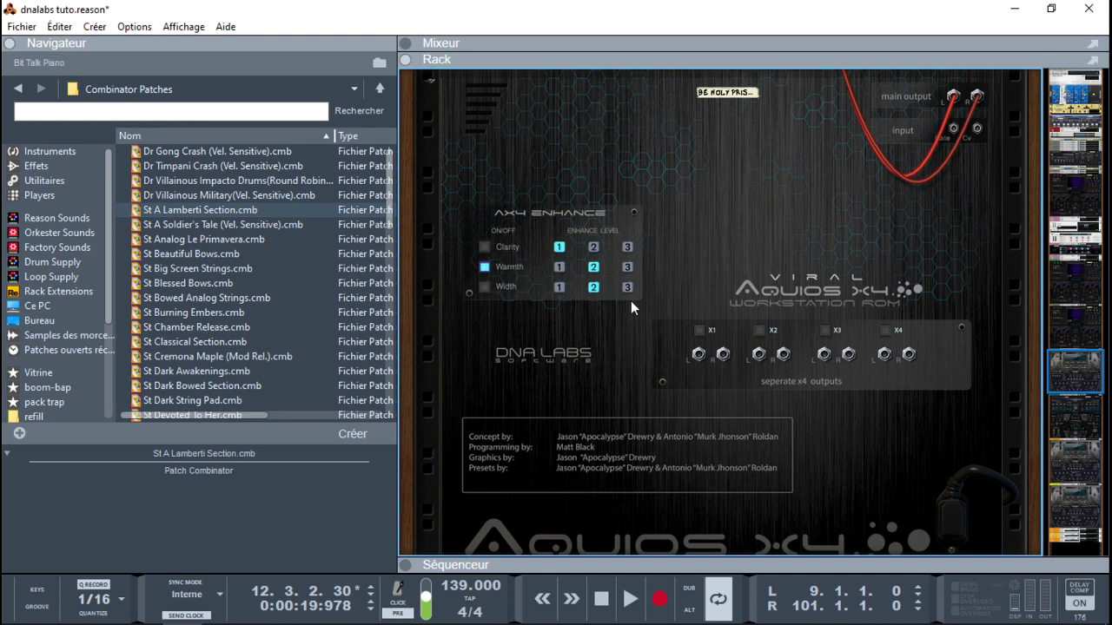
{"action": "key", "text": "Tab"}
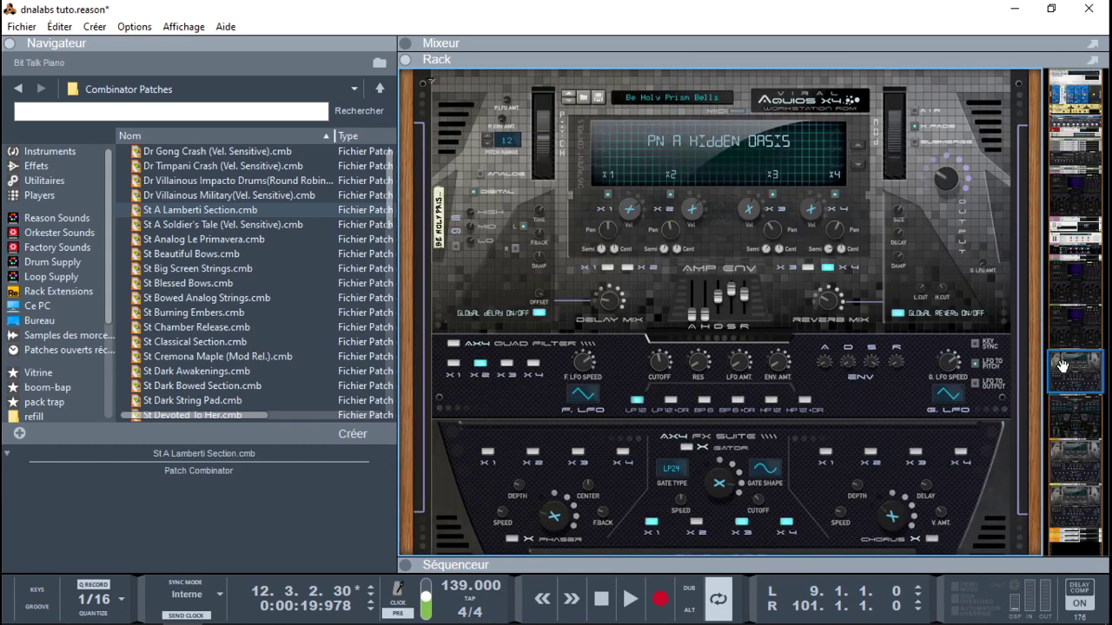
{"action": "left_click_drag", "start_coordinate": [1066, 371], "coordinate": [1066, 376]}
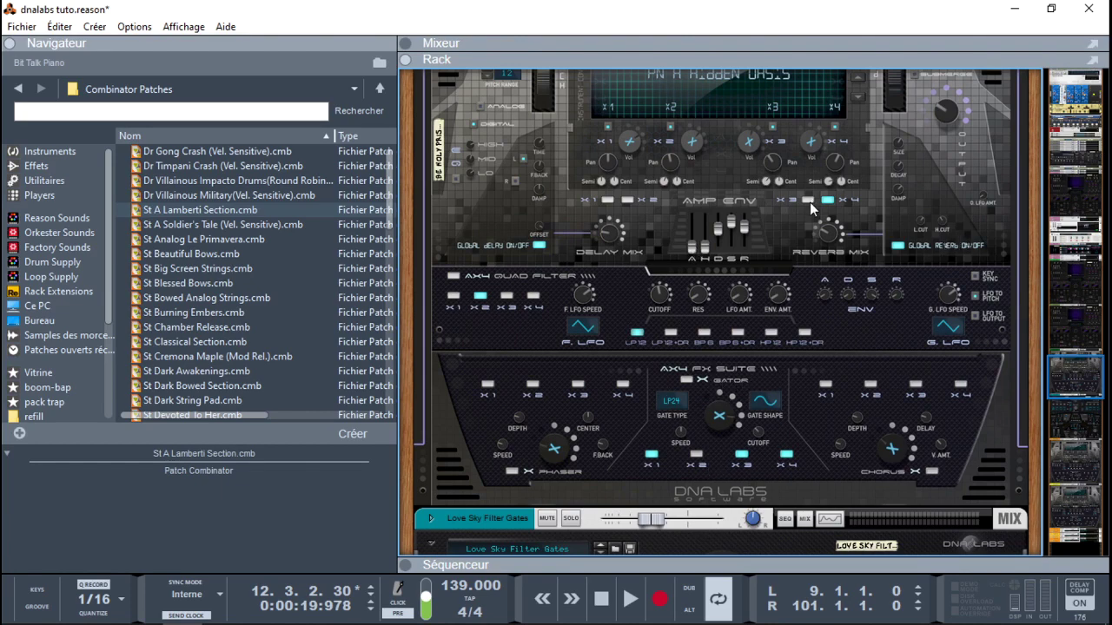
{"action": "left_click_drag", "start_coordinate": [1068, 363], "coordinate": [1065, 354]}
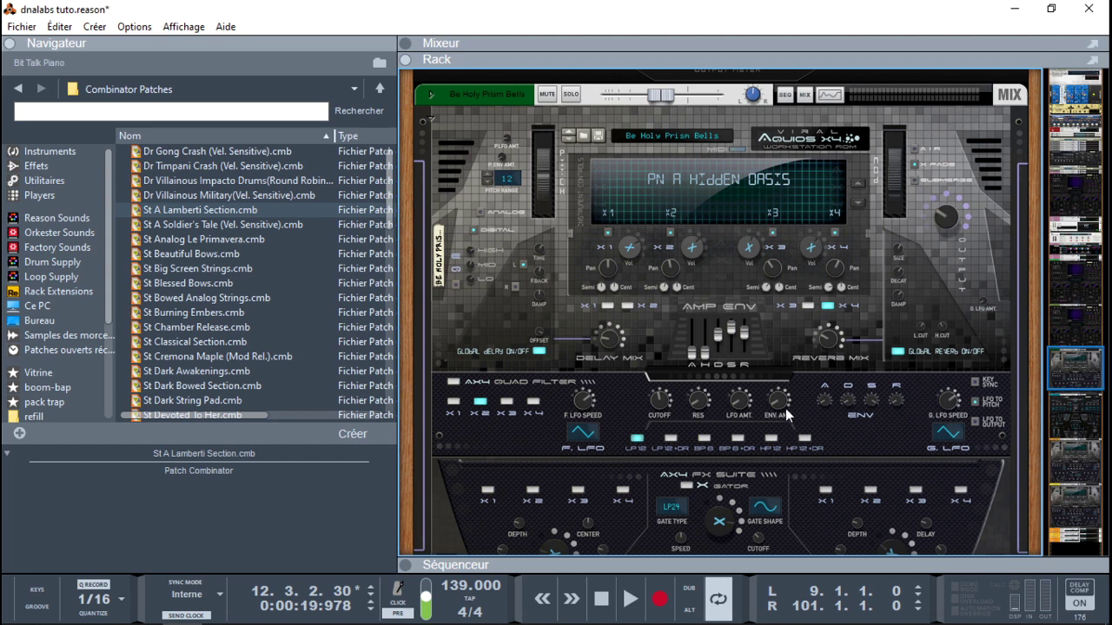
Cycle the Be Holy Prism Bells quad filter through channels X1 to X4 and examine the FX suite
{"action": "left_click", "coordinate": [453, 403]}
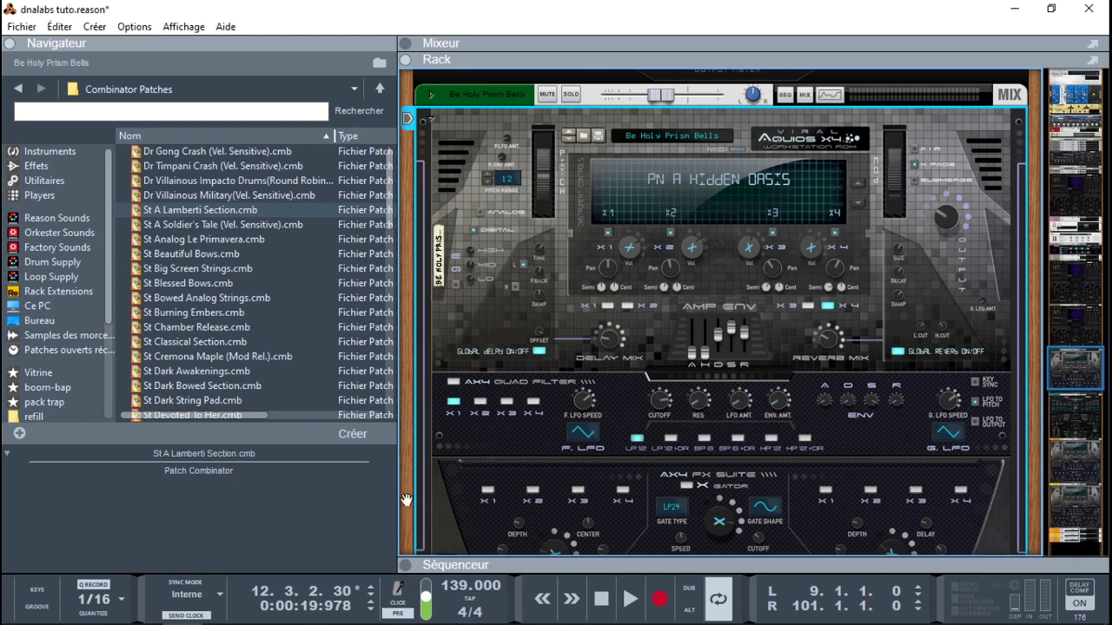
{"action": "left_click", "coordinate": [480, 401]}
{"action": "left_click", "coordinate": [506, 401]}
{"action": "left_click", "coordinate": [534, 405]}
{"action": "left_click_drag", "start_coordinate": [1072, 356], "coordinate": [1072, 368]}
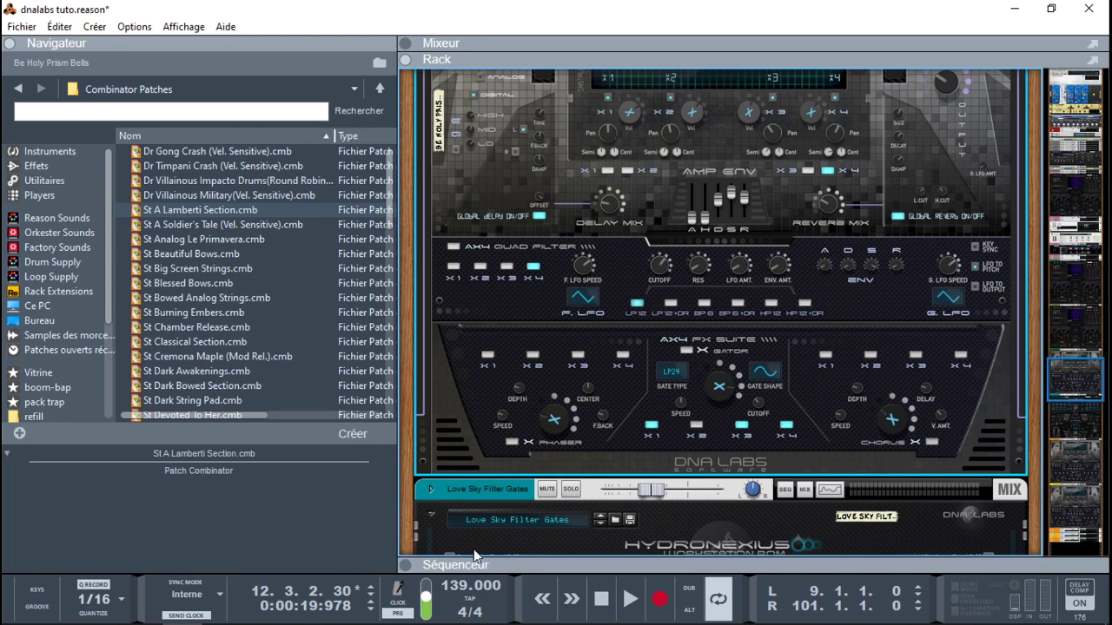
Reveal the sequencer and move the solo from the Be Holy Prism Bells track to Love Sky Filter Gates
{"action": "left_click", "coordinate": [404, 565]}
{"action": "left_click", "coordinate": [481, 477]}
{"action": "left_click", "coordinate": [483, 477]}
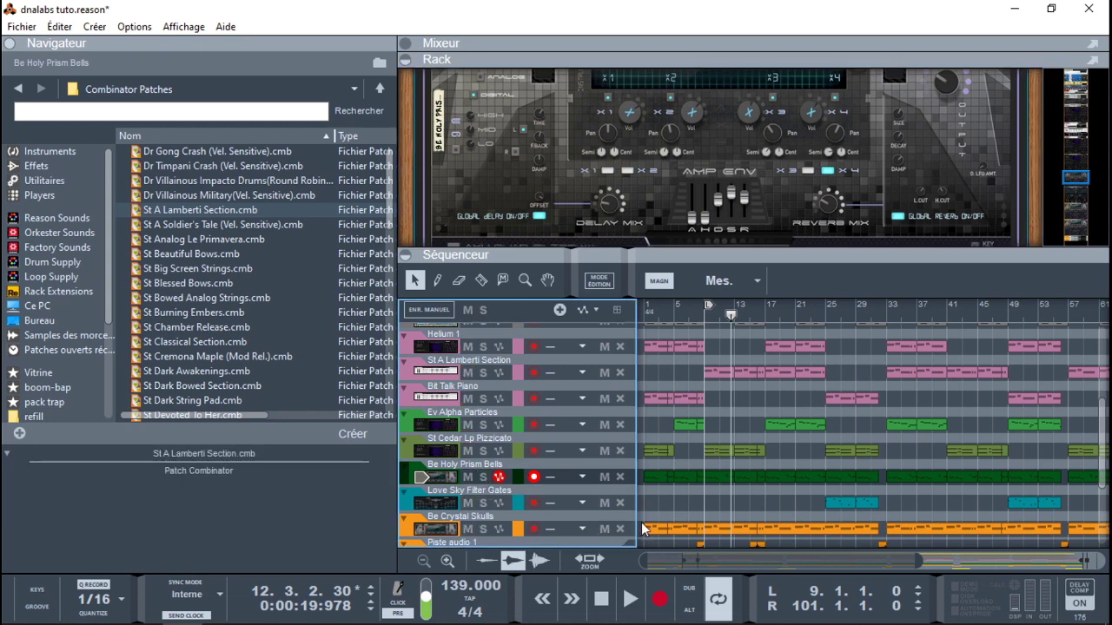
{"action": "scroll", "coordinate": [1101, 477], "scroll_direction": "down", "scroll_amount": 2}
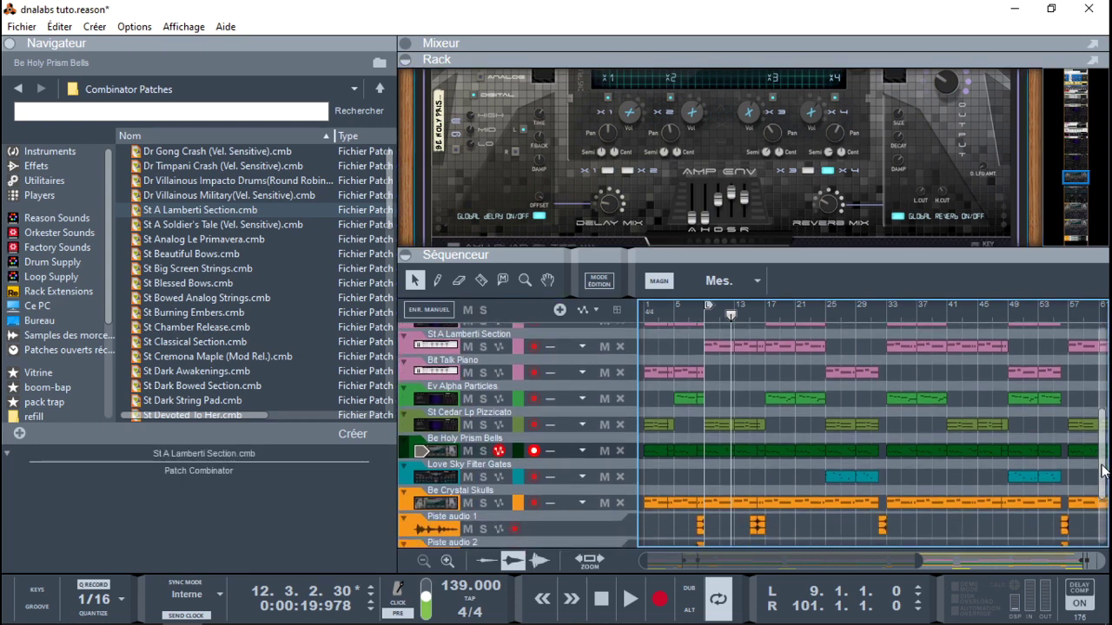
{"action": "left_click", "coordinate": [432, 469]}
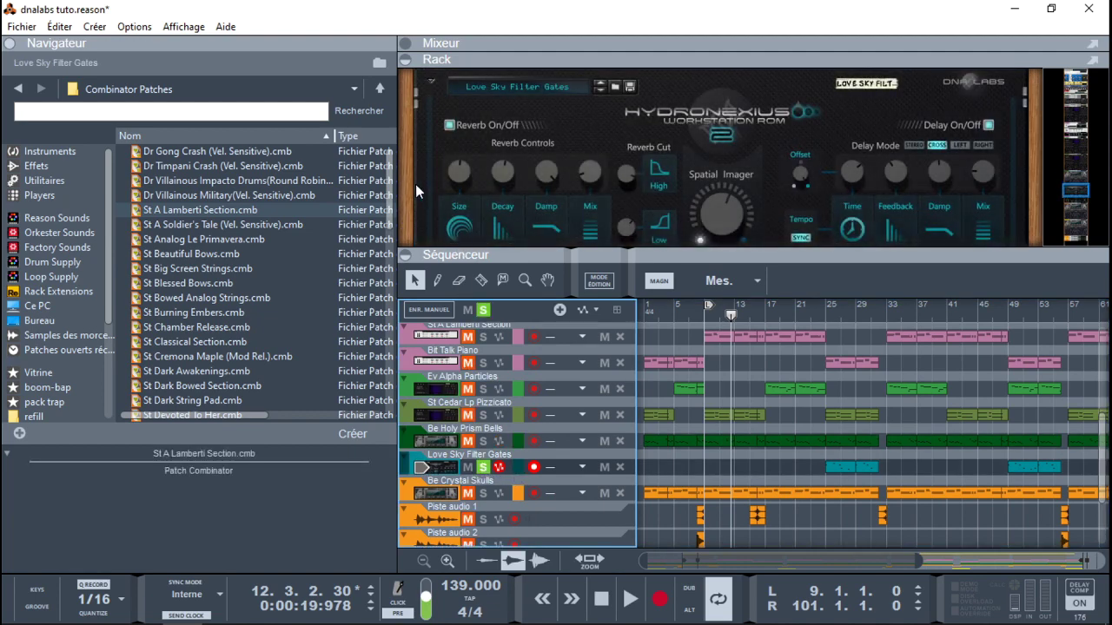
Enlarge the rack and examine the Love Sky Filter Gates Hydronexius front panel, from its reverb and delay to its filters
{"action": "left_click", "coordinate": [408, 256]}
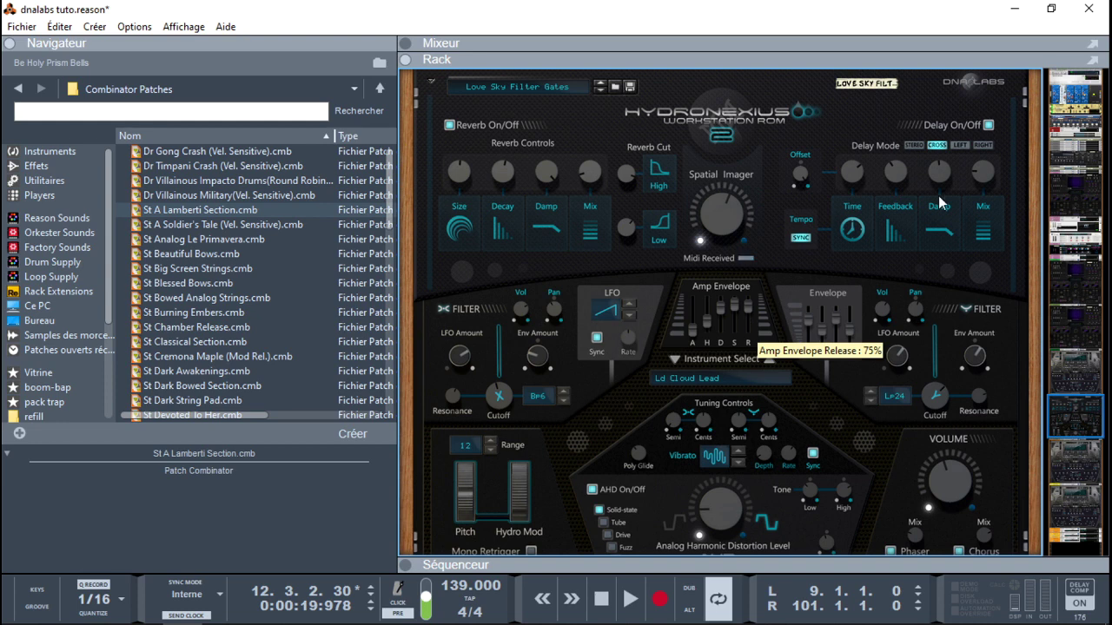
{"action": "scroll", "coordinate": [1070, 428], "scroll_direction": "down", "scroll_amount": 1}
{"action": "left_click_drag", "start_coordinate": [1069, 427], "coordinate": [1069, 422]}
{"action": "scroll", "coordinate": [1069, 421], "scroll_direction": "down", "scroll_amount": 1}
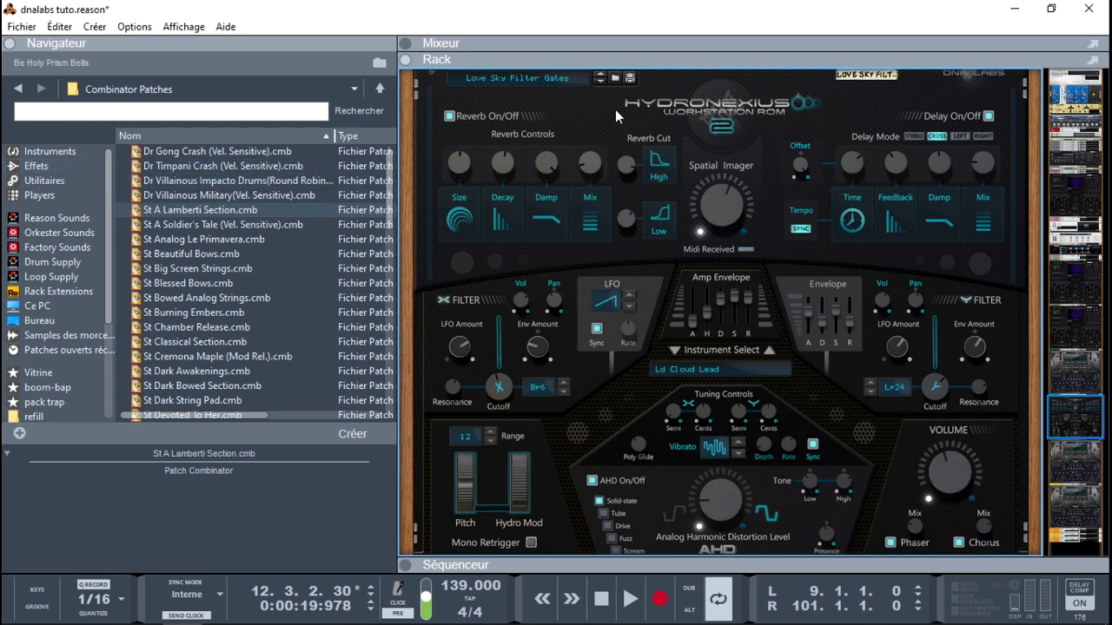
Browse the Hydronexius Gated patches and look through the device's instrument list without changing the selected sound
{"action": "left_click", "coordinate": [616, 78]}
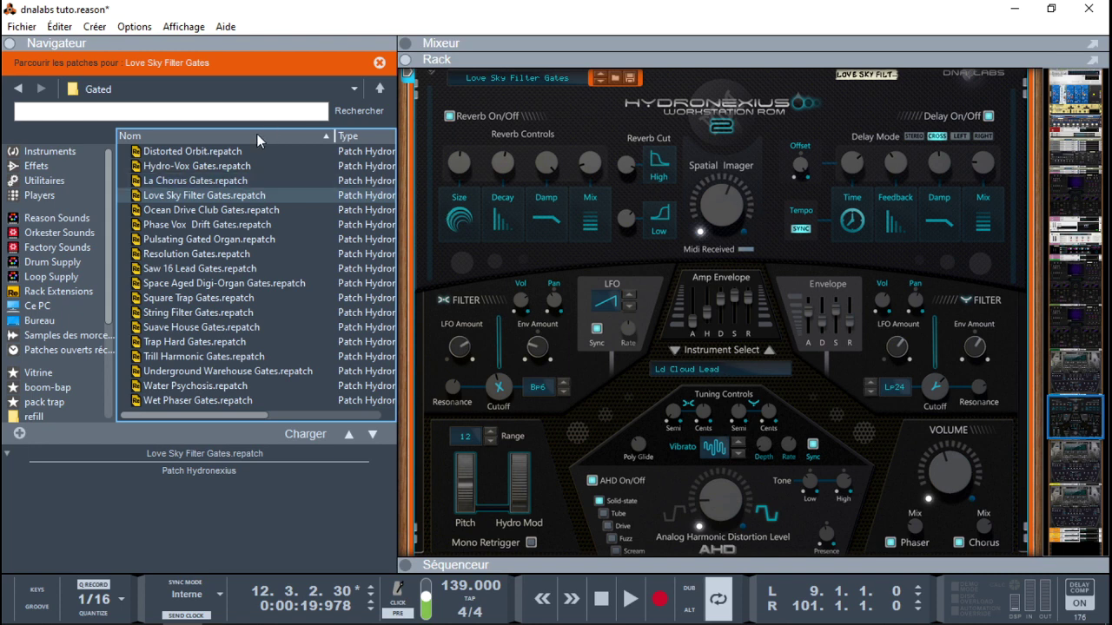
{"action": "left_click", "coordinate": [692, 378]}
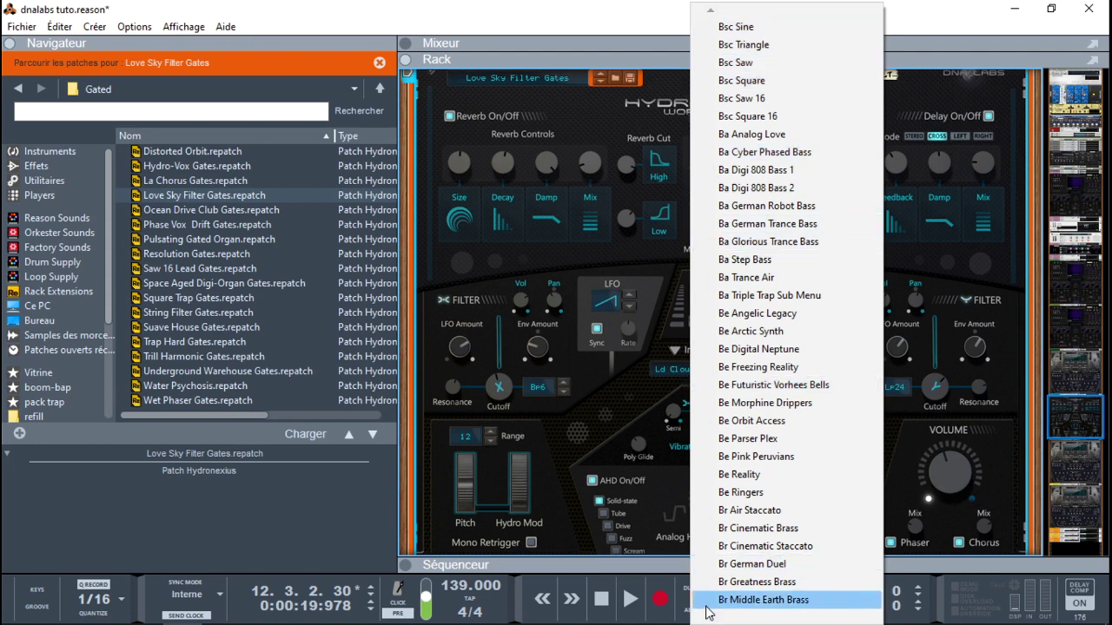
{"action": "mouse_move", "coordinate": [710, 618]}
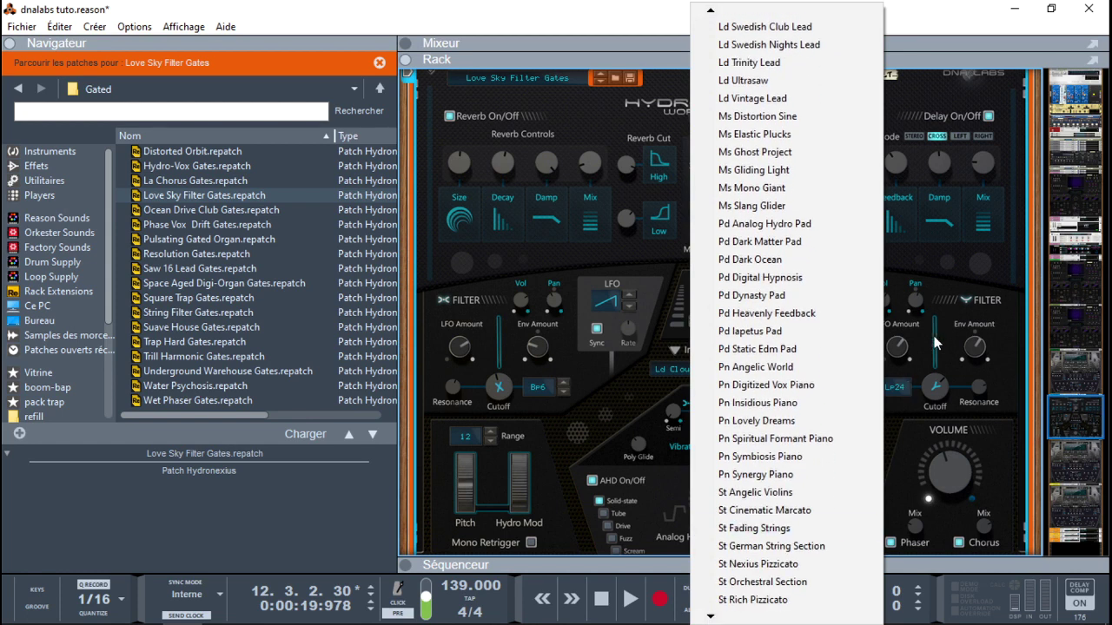
{"action": "left_click", "coordinate": [938, 289]}
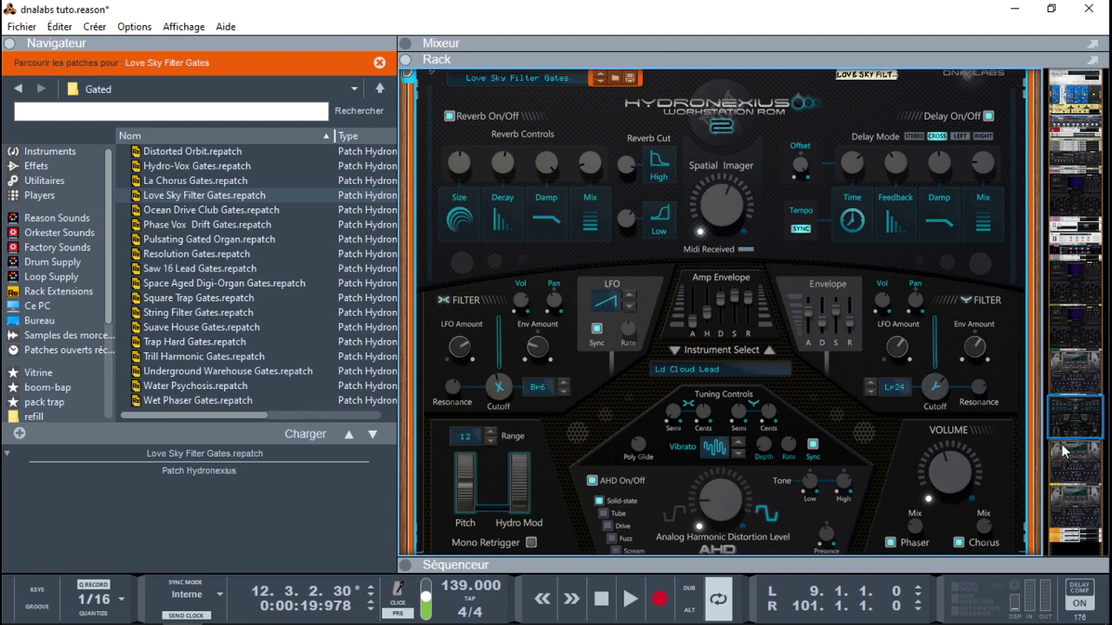
Examine the Hydronexius tuning, distortion and volume sections, and compare them with the signal-flow diagram on its rear panel
{"action": "left_click_drag", "start_coordinate": [1084, 419], "coordinate": [1083, 429]}
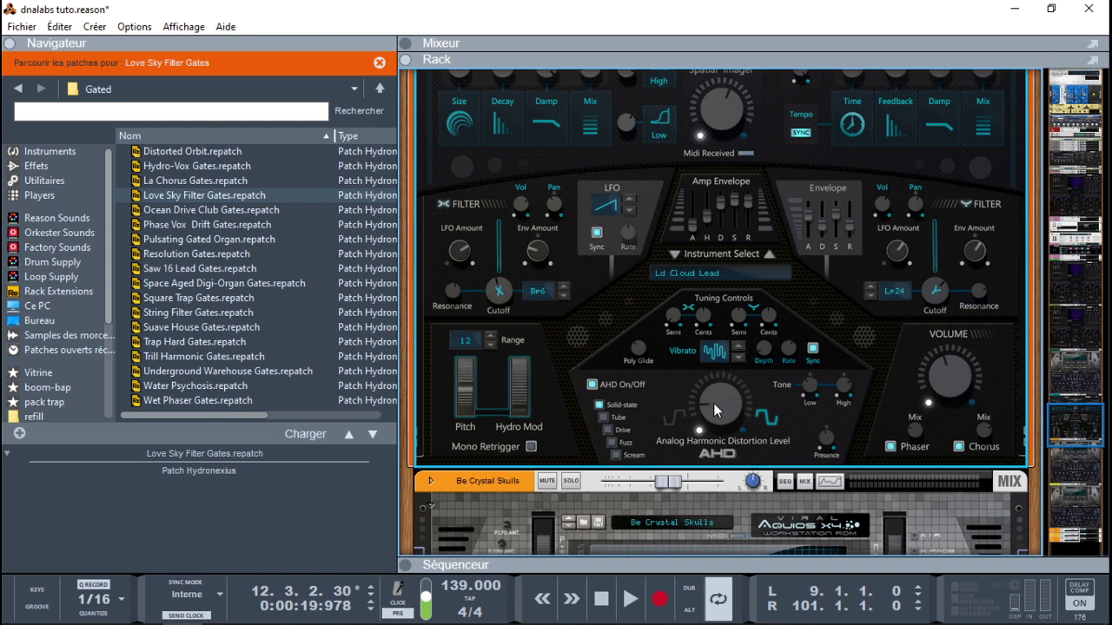
{"action": "mouse_move", "coordinate": [712, 411]}
{"action": "key", "text": "Tab"}
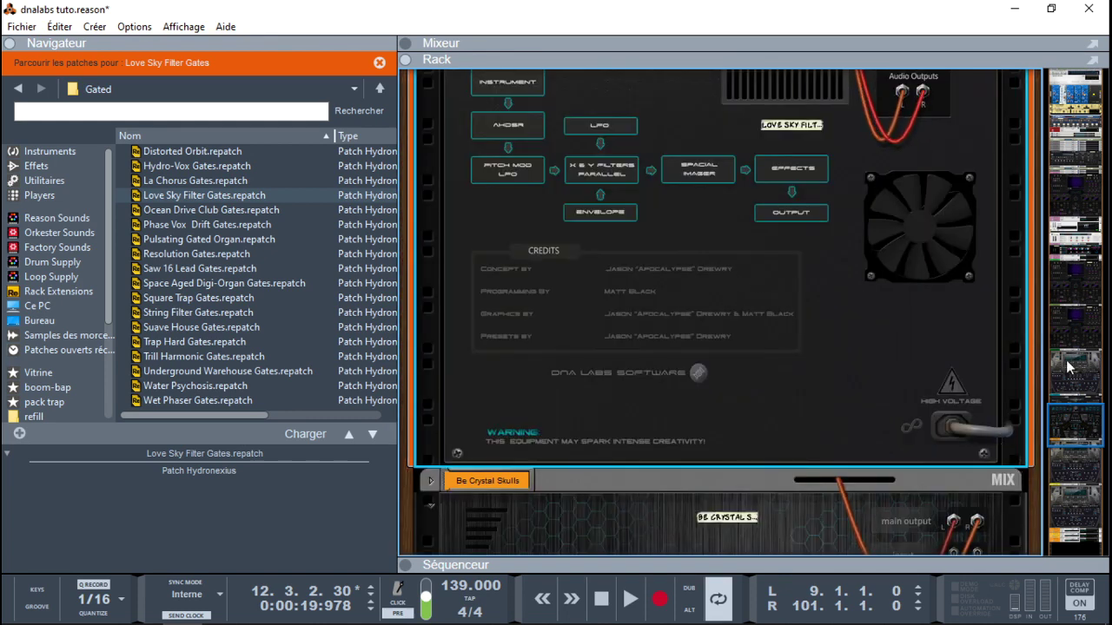
{"action": "left_click_drag", "start_coordinate": [1066, 436], "coordinate": [1061, 426]}
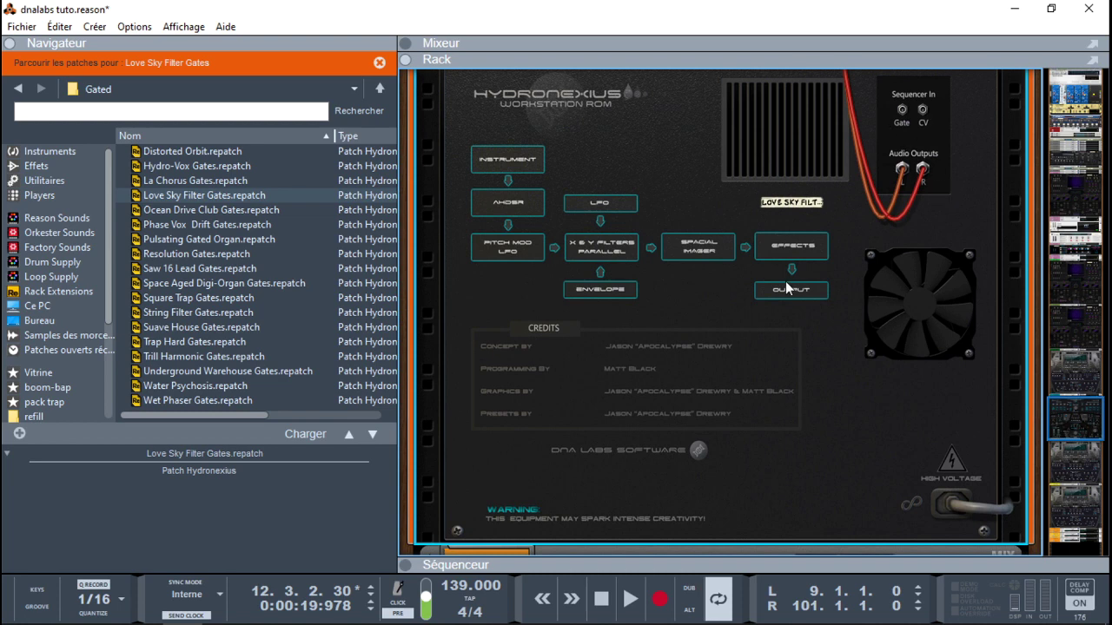
{"action": "key", "text": "Tab"}
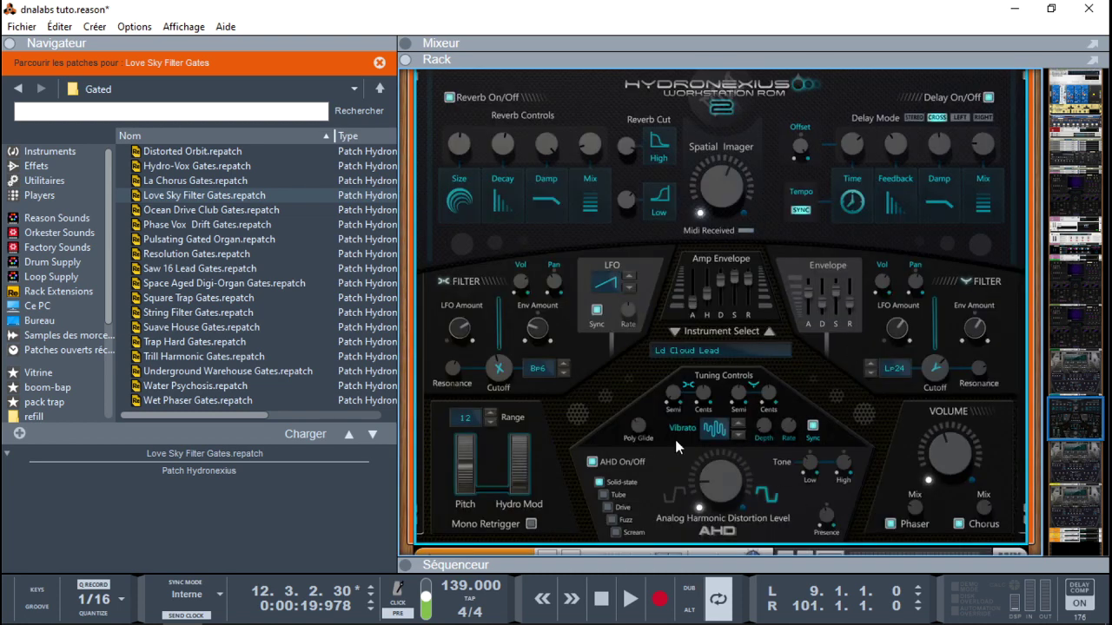
{"action": "key", "text": "Tab"}
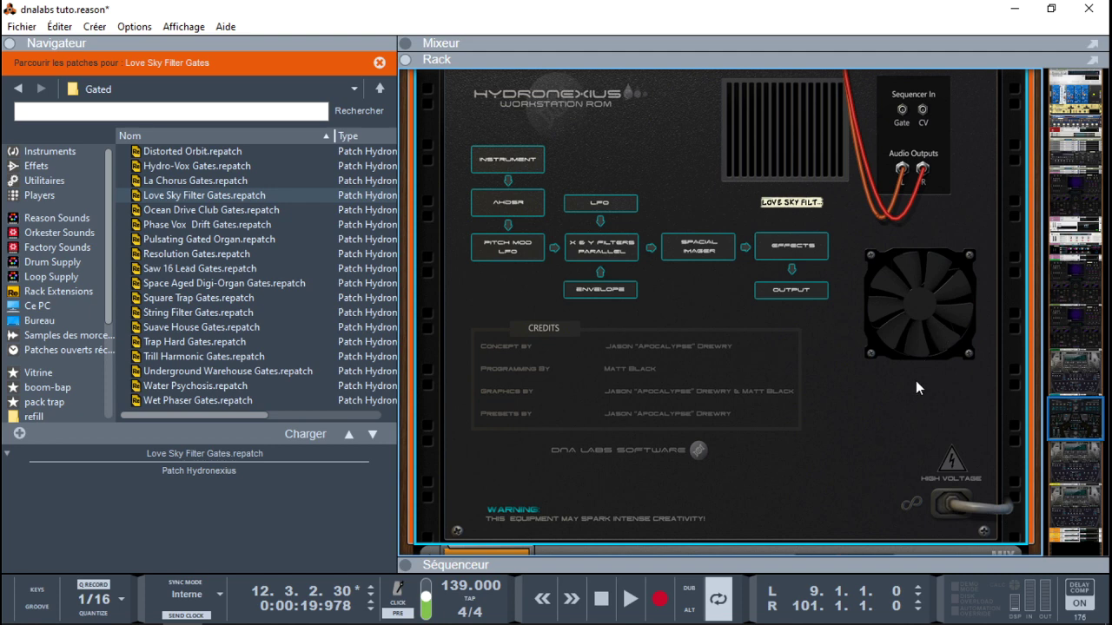
{"action": "key", "text": "Tab"}
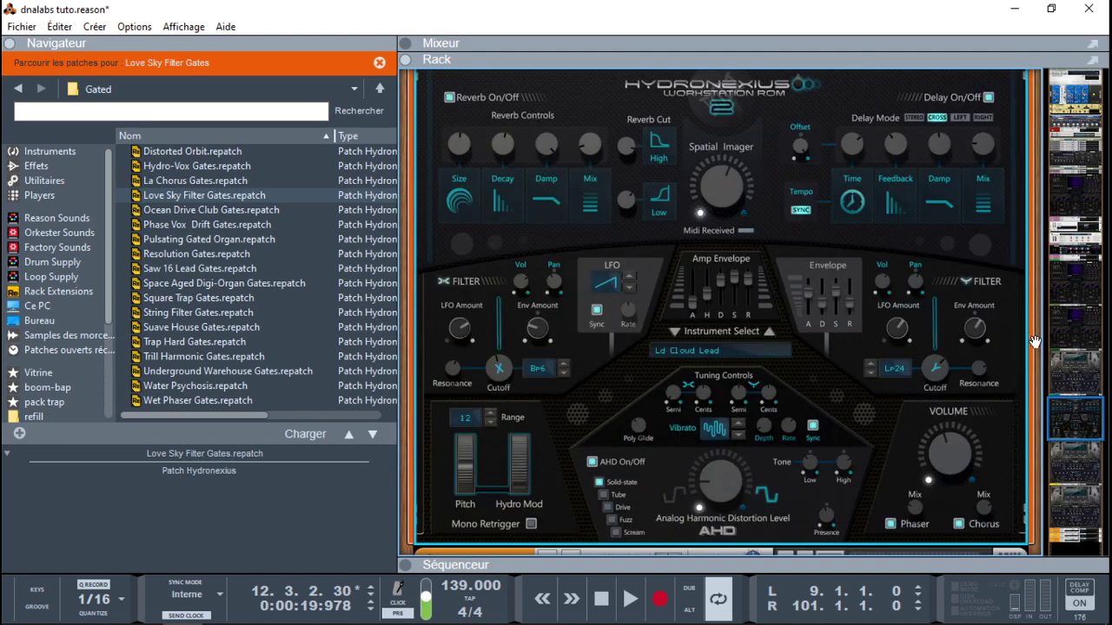
{"action": "scroll", "coordinate": [1058, 419], "scroll_direction": "down", "scroll_amount": 2}
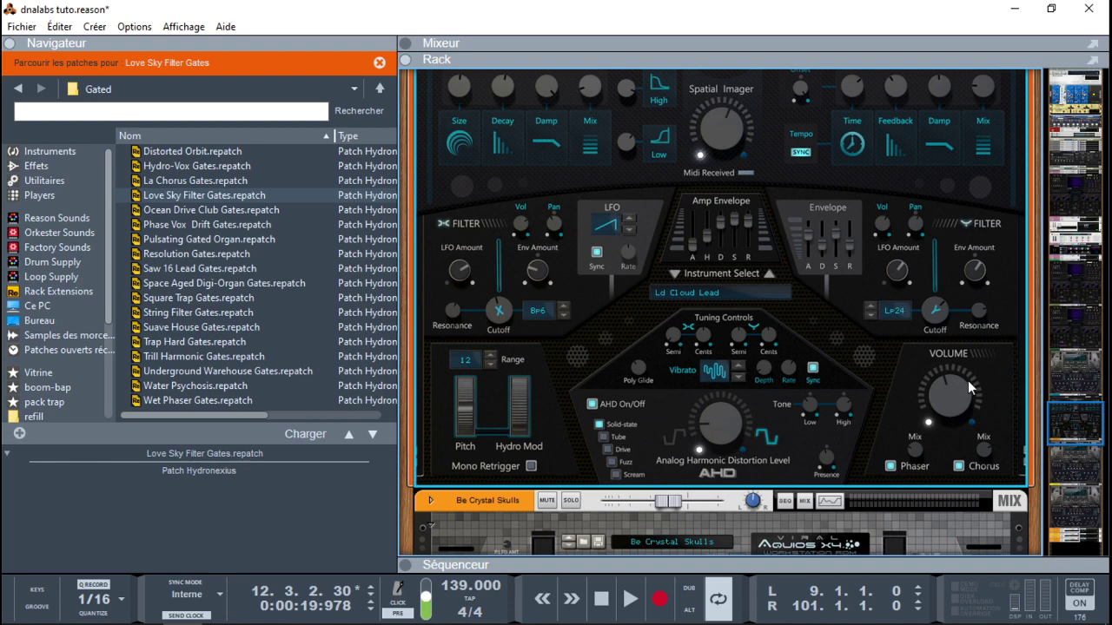
Show the sequencer at full size with the browser hidden and start playing the song
{"action": "left_click_drag", "start_coordinate": [1073, 429], "coordinate": [1077, 537]}
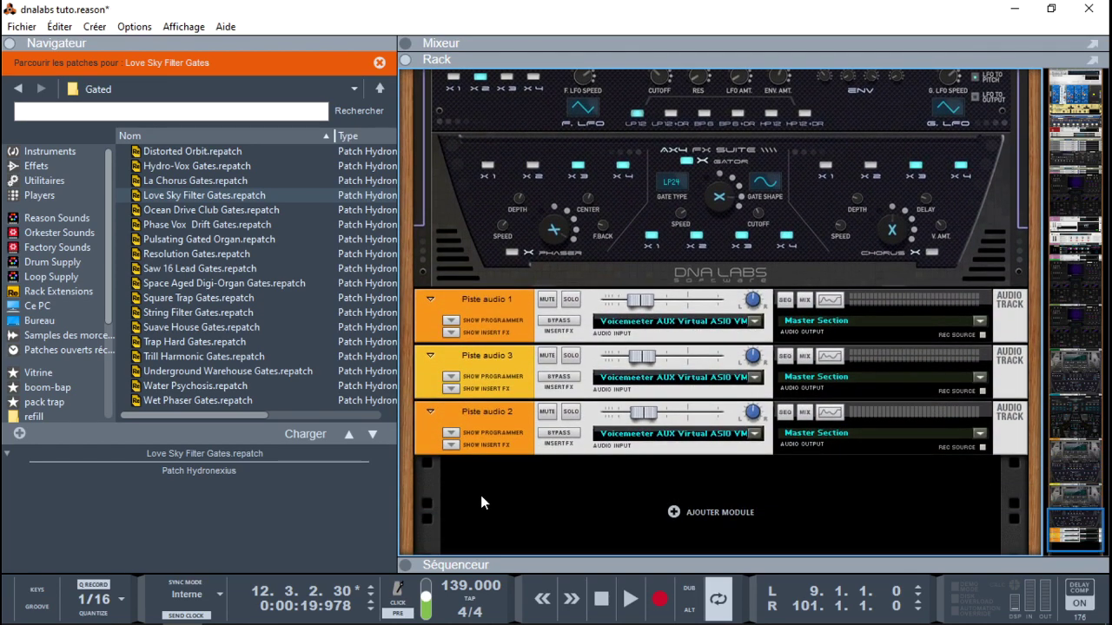
{"action": "key", "text": "F7"}
{"action": "key", "text": "space"}
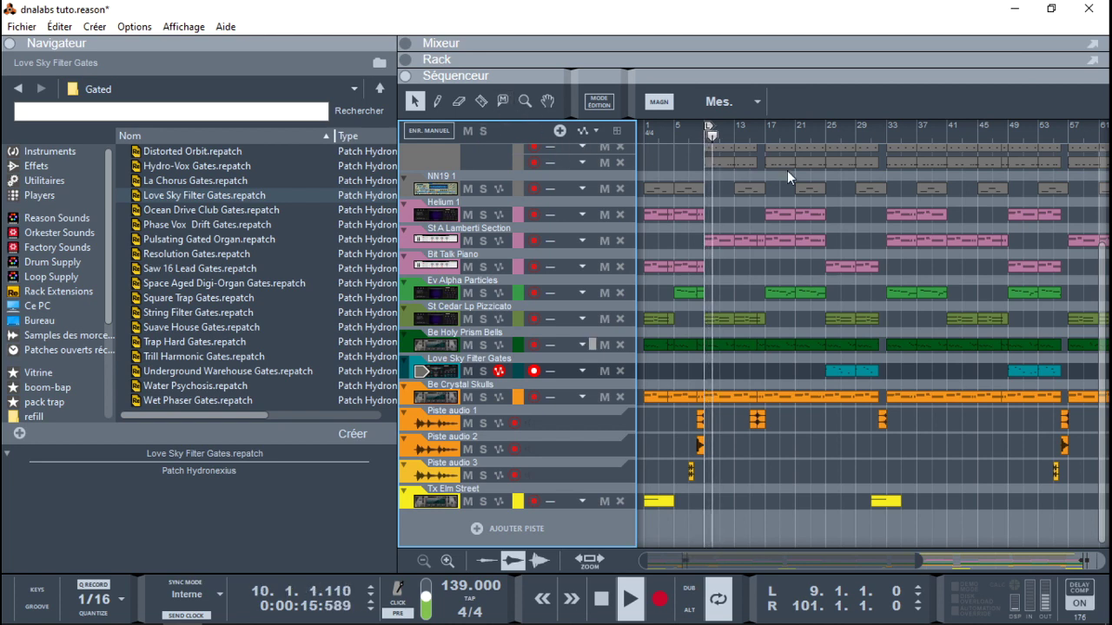
{"action": "left_click", "coordinate": [10, 50]}
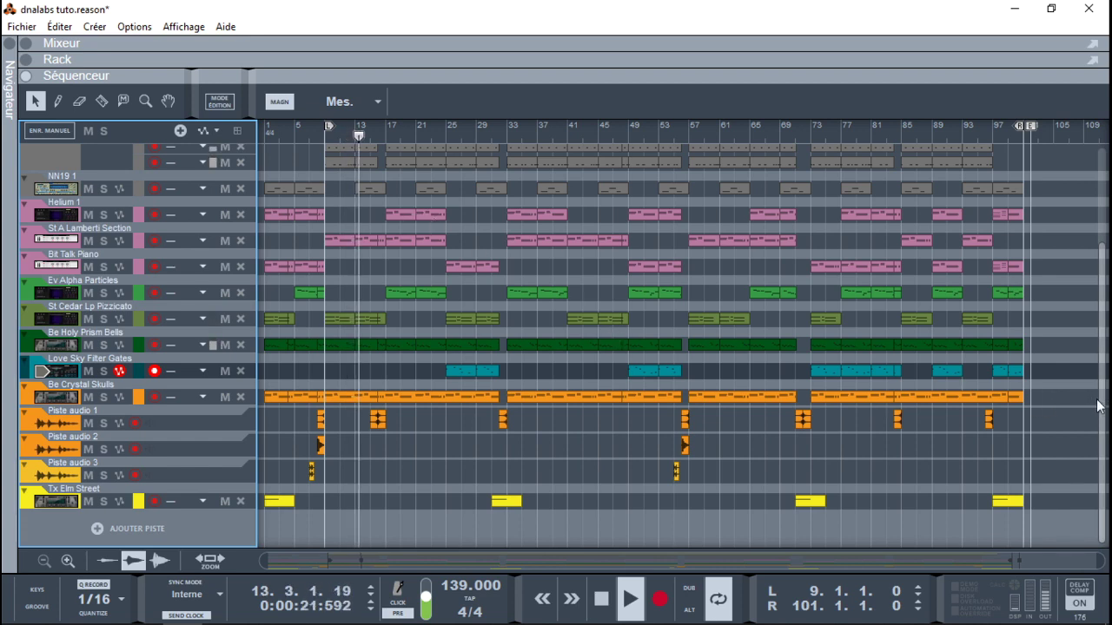
Look over the arrangement from the 808-2 track down to Tx Elm Street during playback, and stop the song
{"action": "left_click_drag", "start_coordinate": [1098, 417], "coordinate": [1096, 329]}
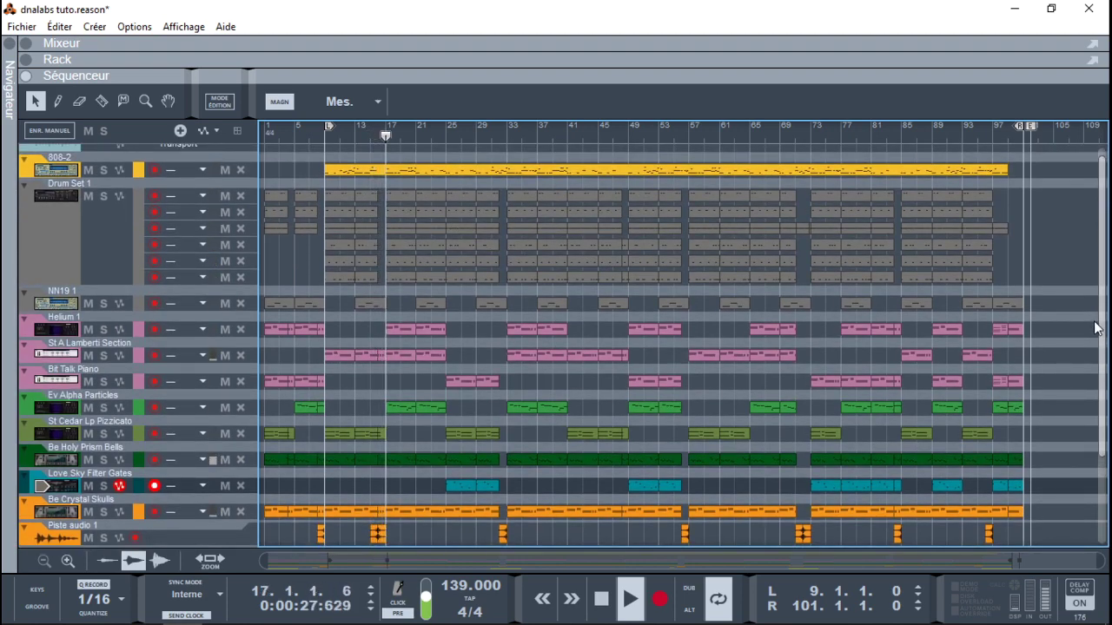
{"action": "left_click_drag", "start_coordinate": [1103, 339], "coordinate": [1105, 395]}
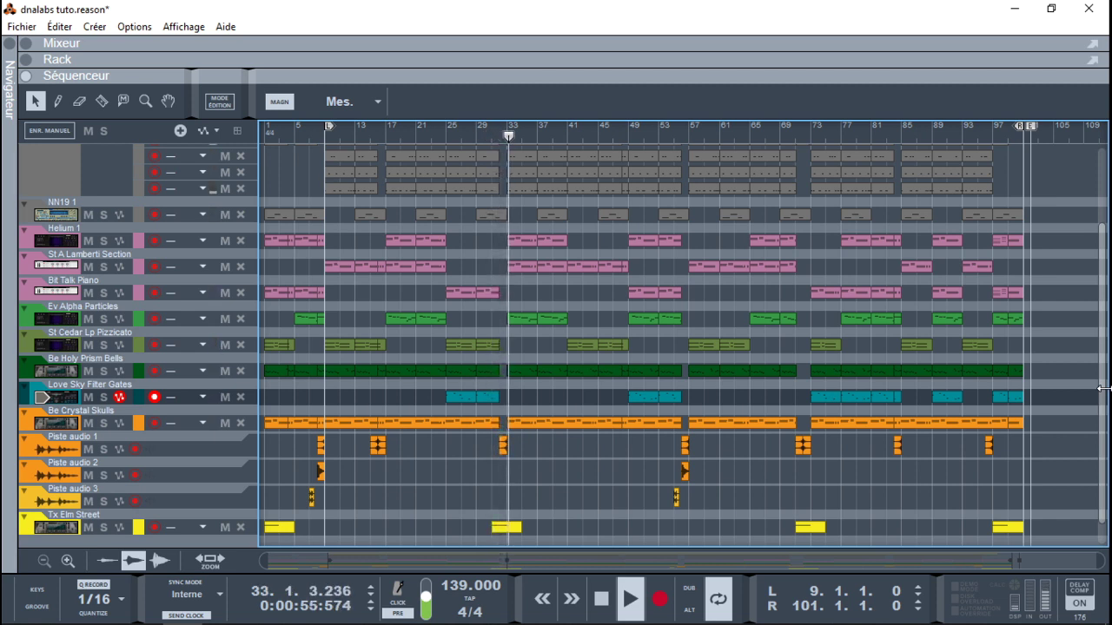
{"action": "key", "text": "space"}
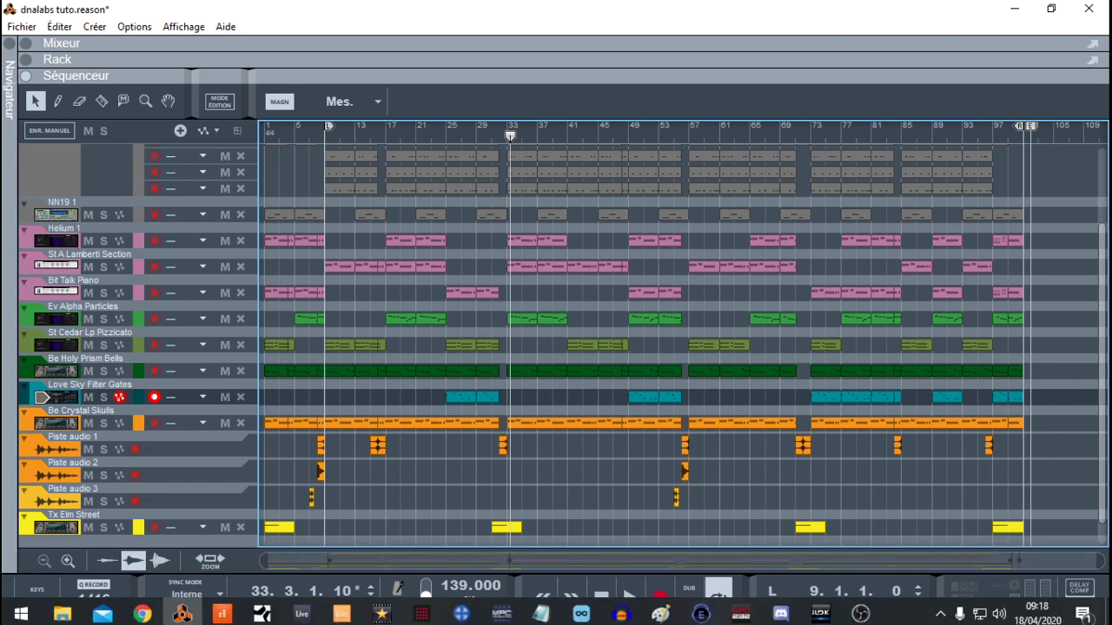
Switch to Chrome and view the DNA Labs product page for the Nucleus 1 Kontakt instrument
{"action": "mouse_move", "coordinate": [144, 612]}
{"action": "left_click", "coordinate": [144, 611]}
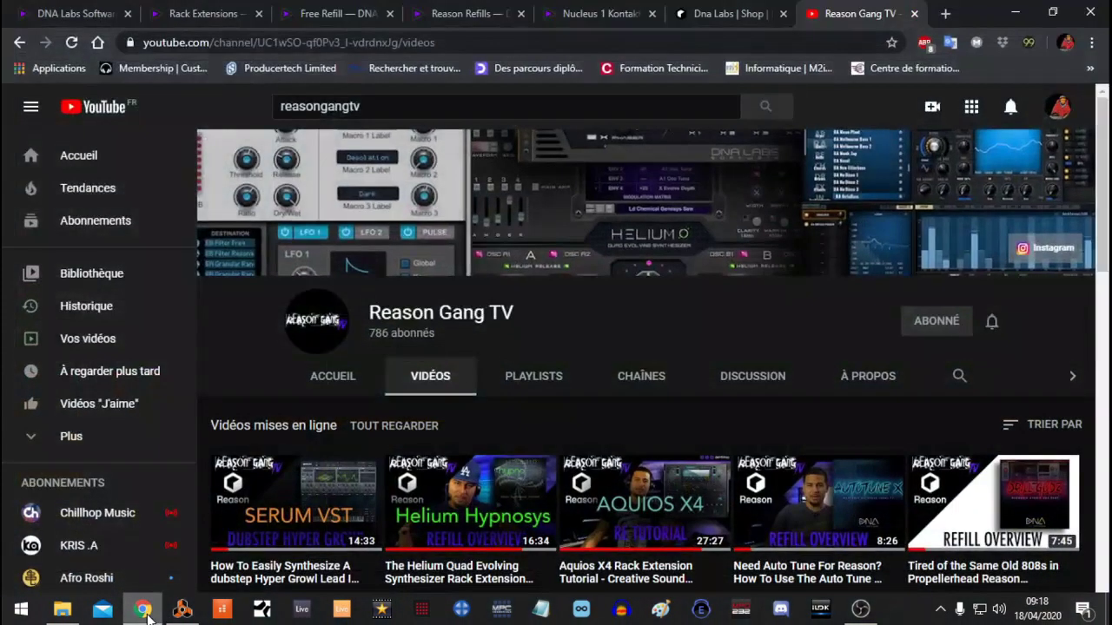
{"action": "left_click", "coordinate": [557, 12]}
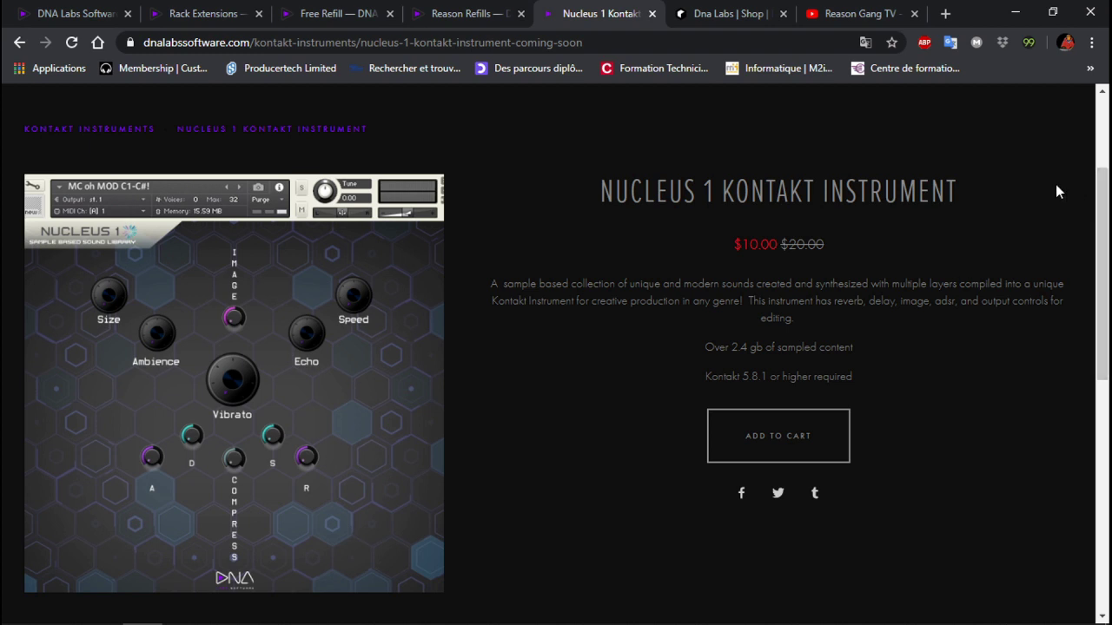
{"action": "mouse_move", "coordinate": [773, 622]}
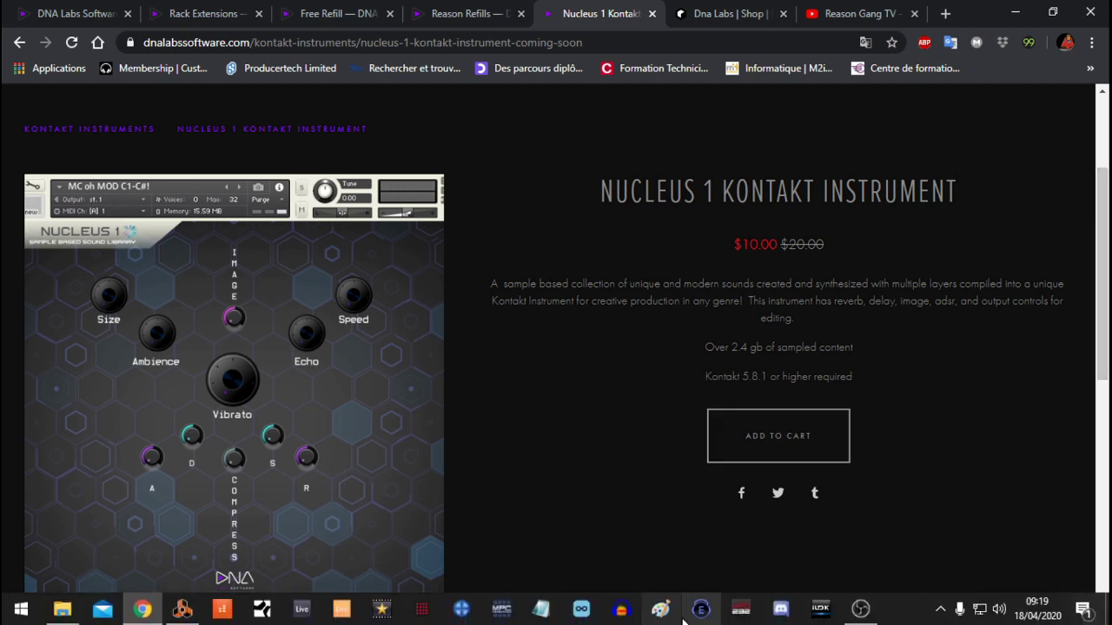